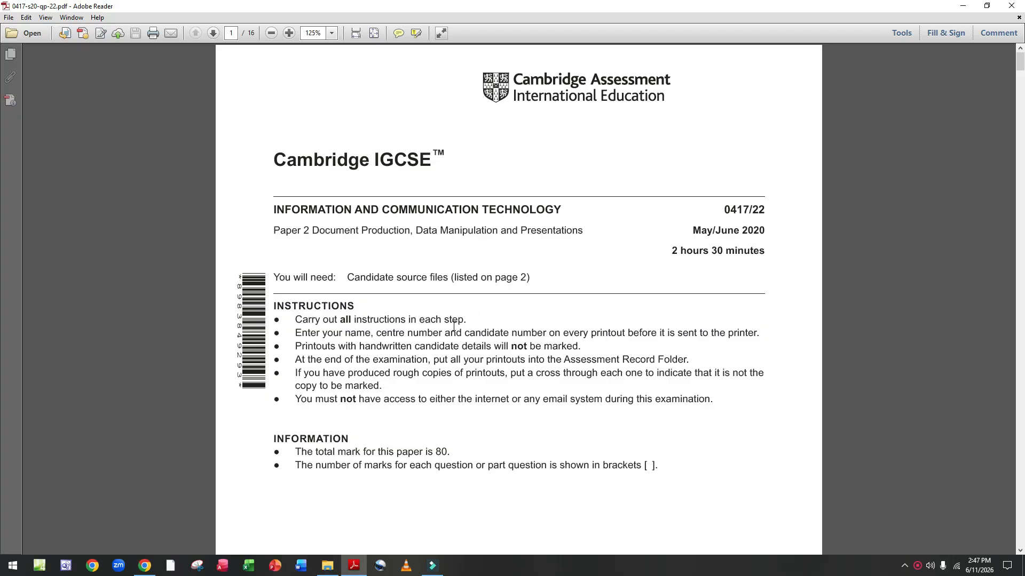
Step: Check the Task 1 instructions in the exam paper, then open J220EVIDENCE from the source files folder in a maximized Word window
scroll(454, 325, "down", 15)
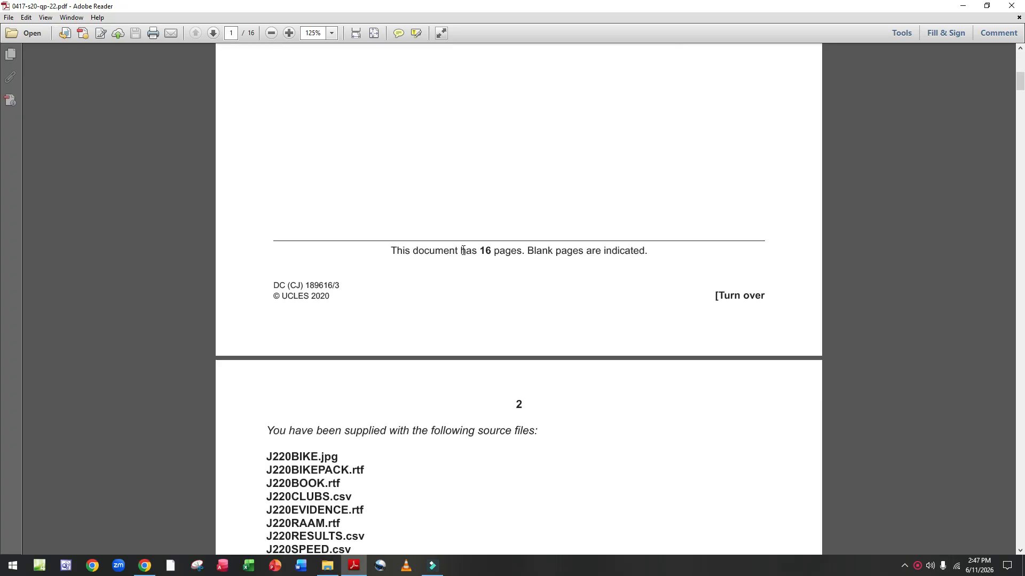
scroll(463, 255, "down", 3)
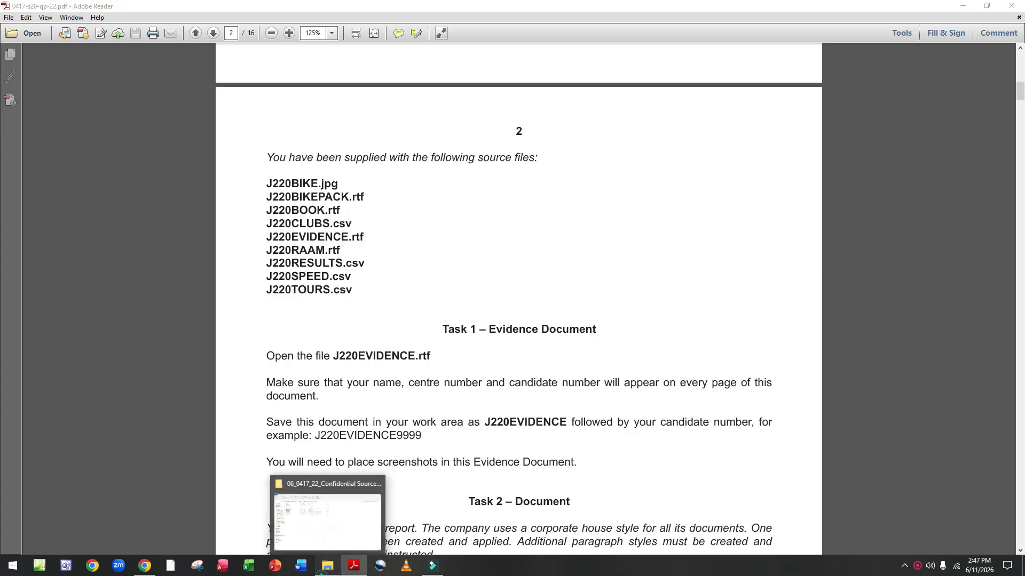
left_click(328, 565)
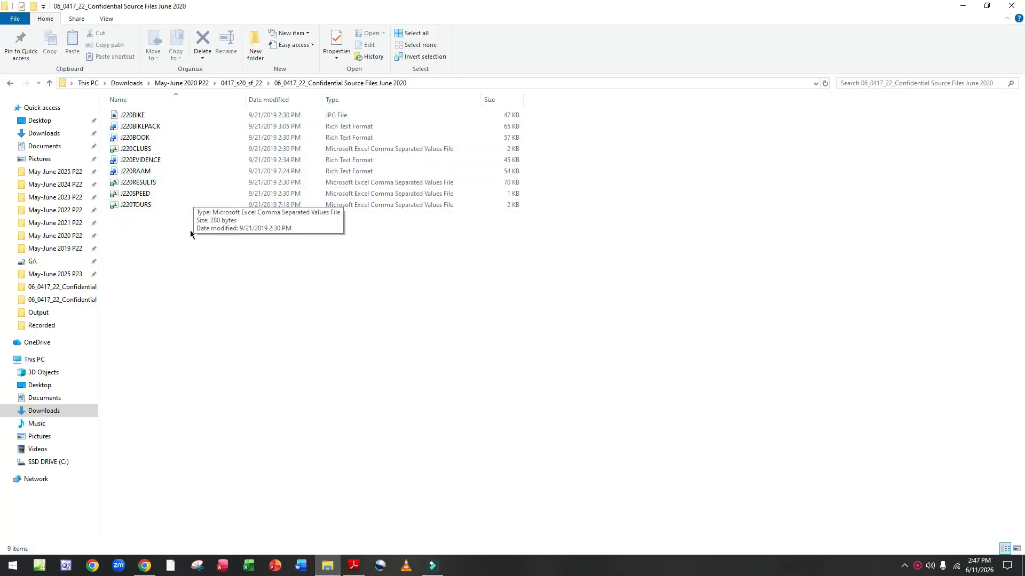
left_click(353, 565)
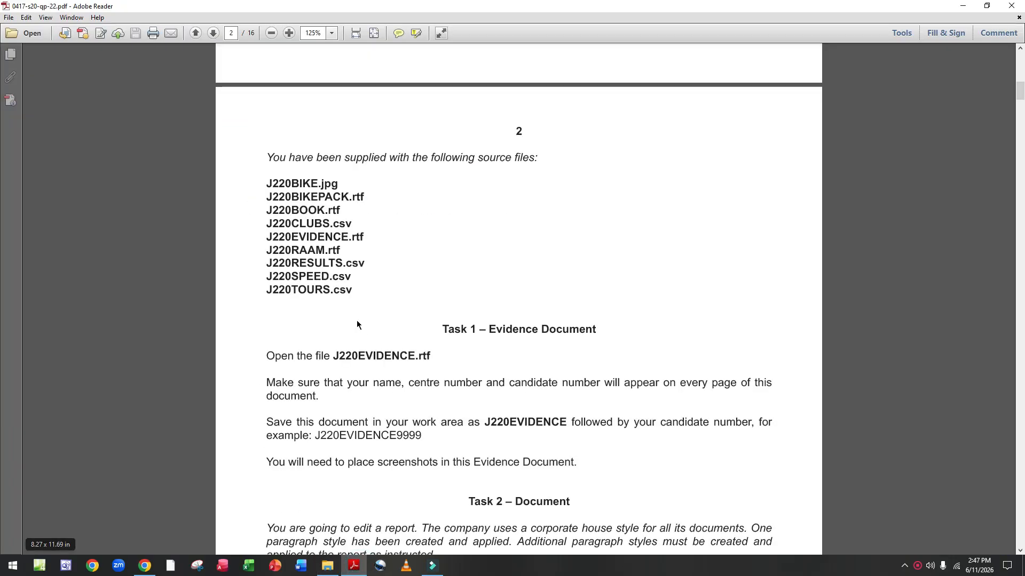
scroll(362, 337, "down", 1)
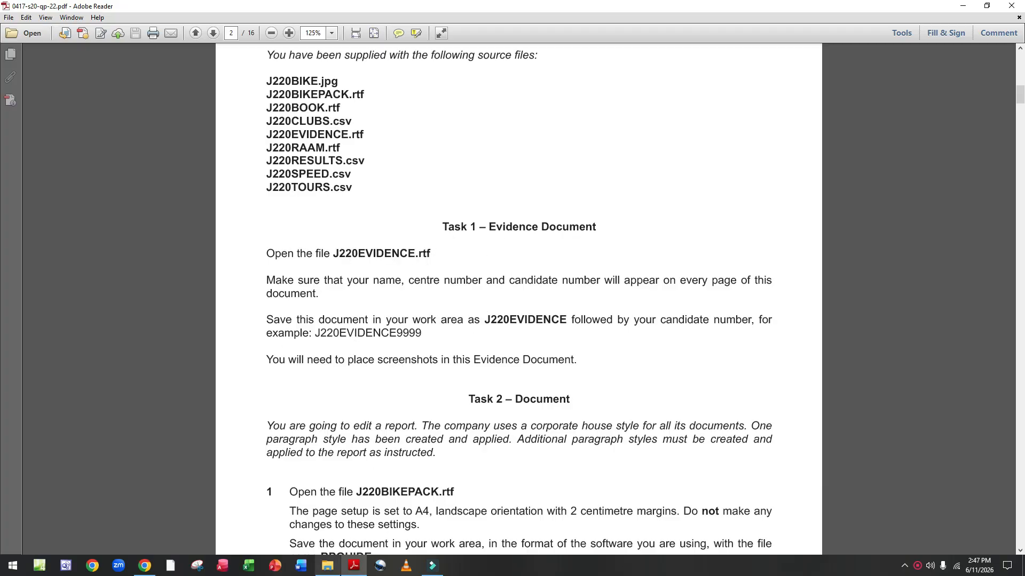
left_click(323, 573)
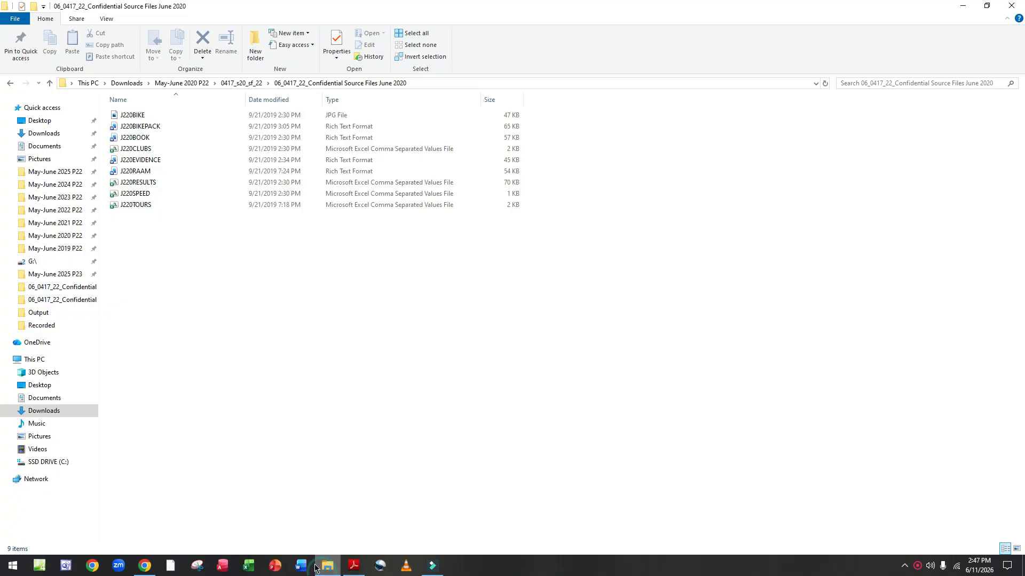
left_click(158, 159)
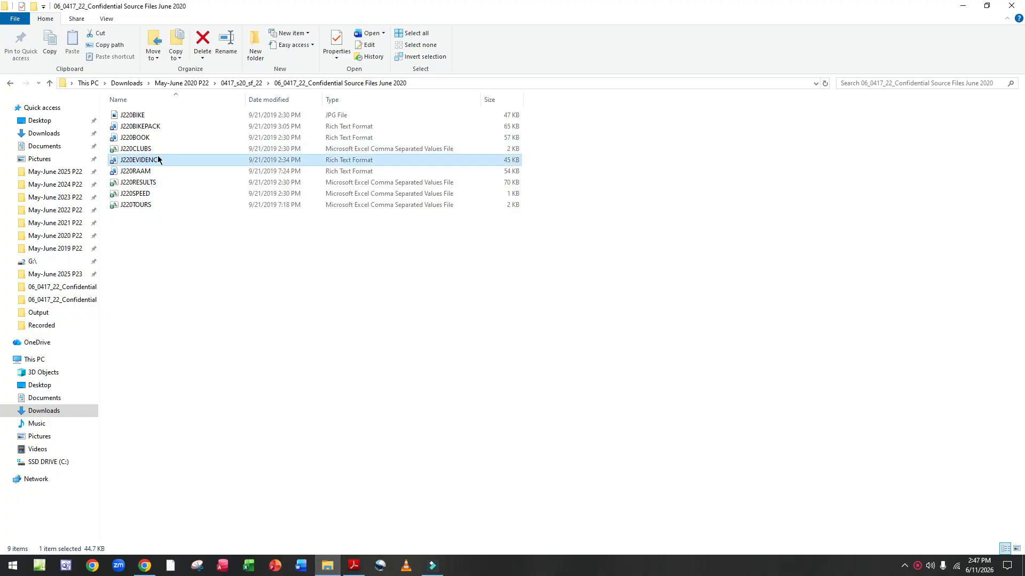
double_click(158, 159)
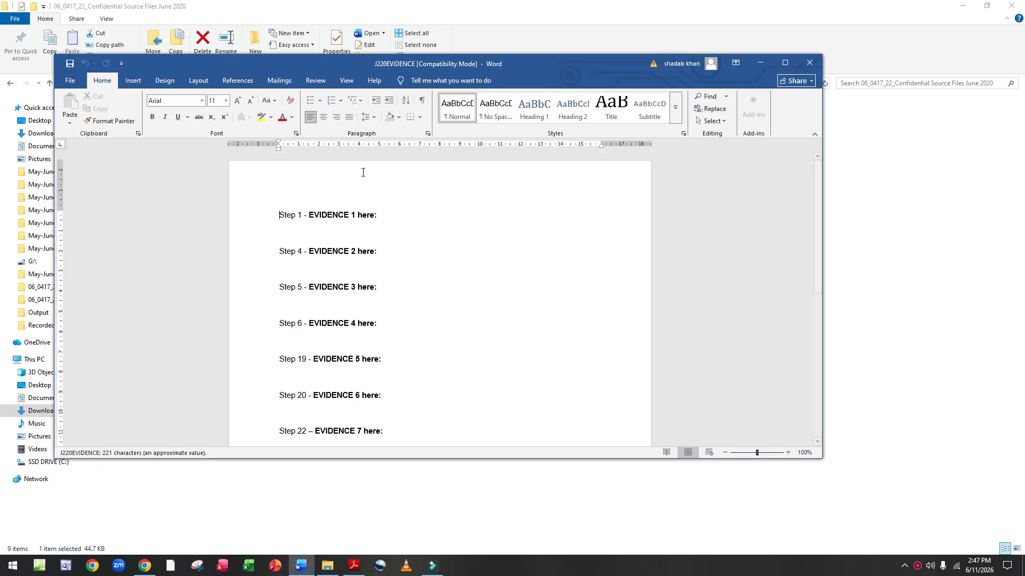
left_click(784, 62)
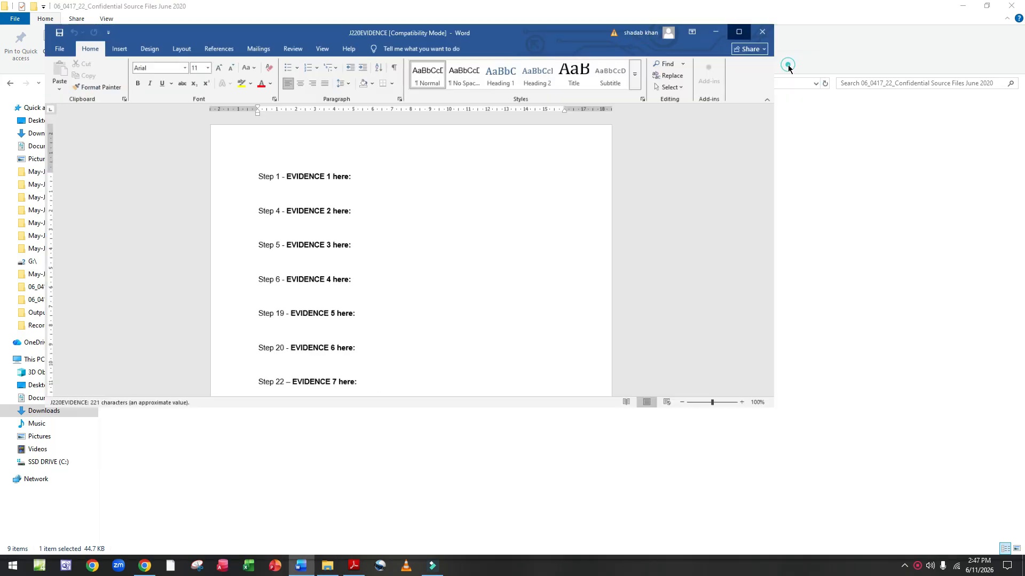
Step: Add a three-column header to the evidence document with the candidate's name, centre number and candidate number, and close the header
left_click(355, 571)
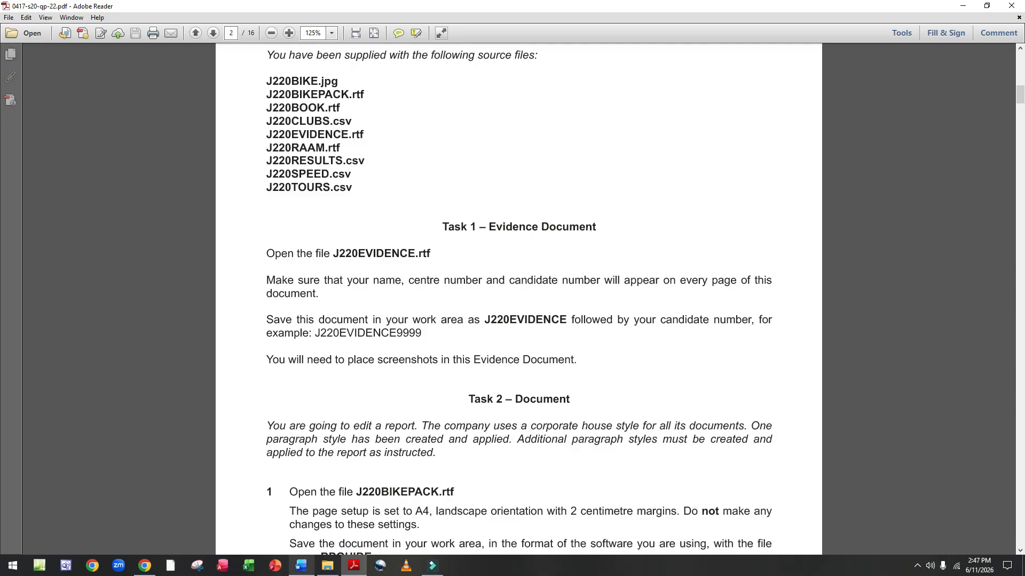
left_click(301, 566)
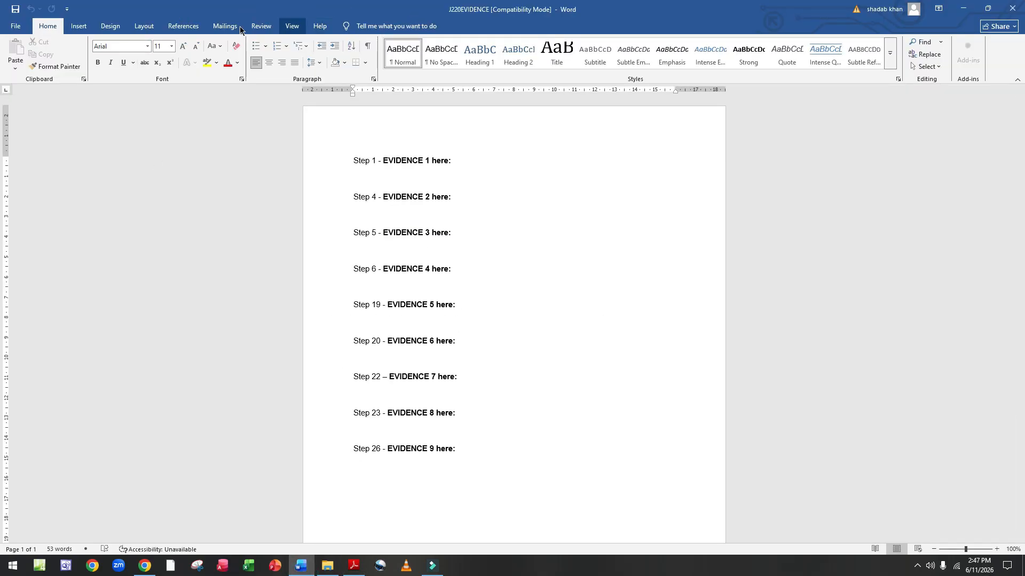
left_click(80, 28)
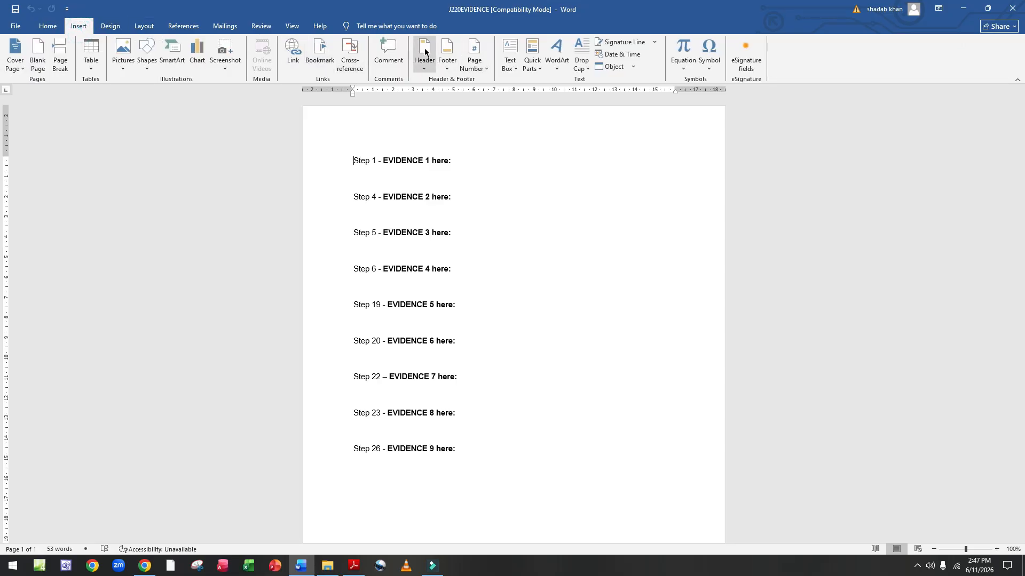
left_click(425, 52)
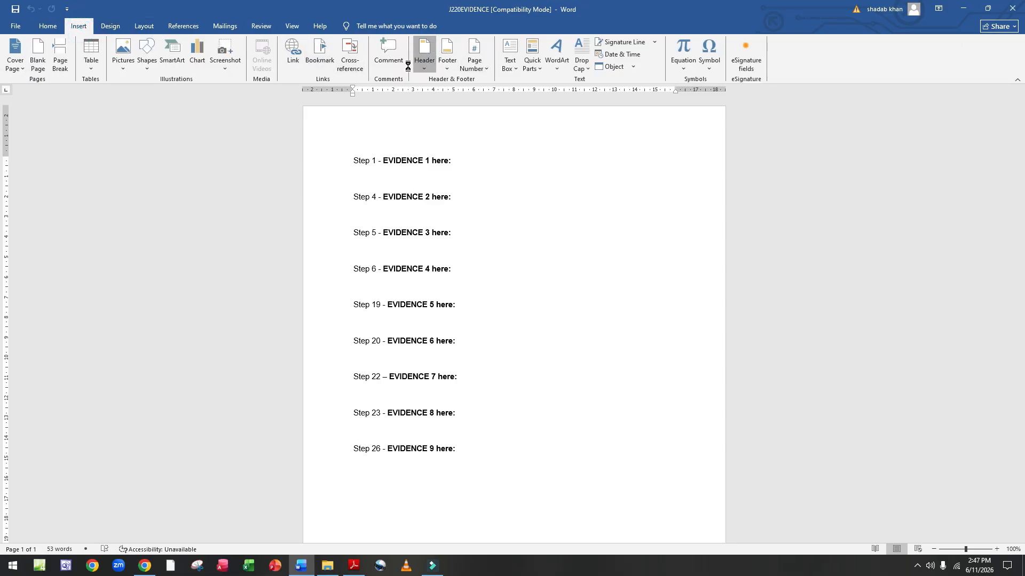
left_click(465, 168)
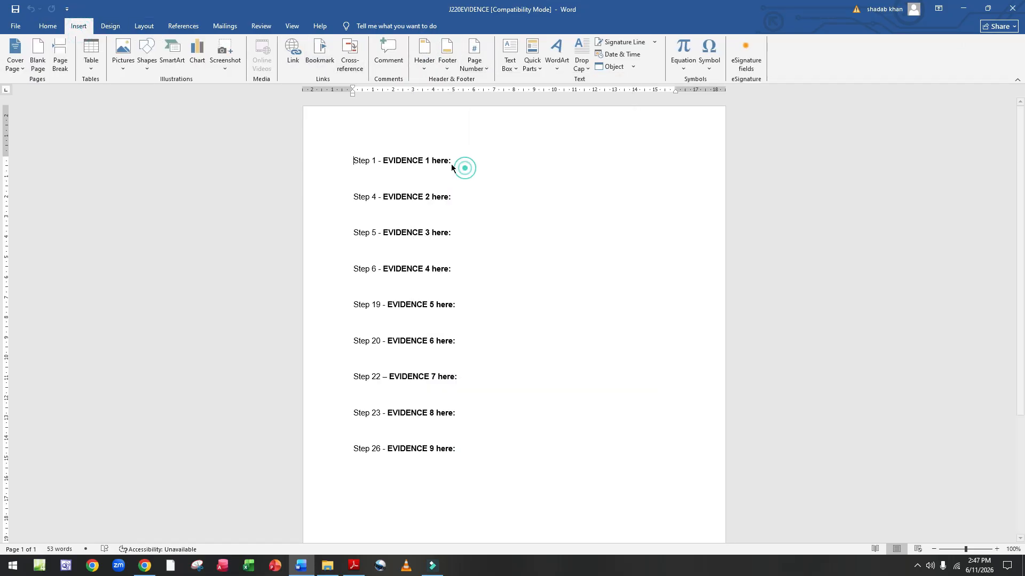
left_click(381, 138)
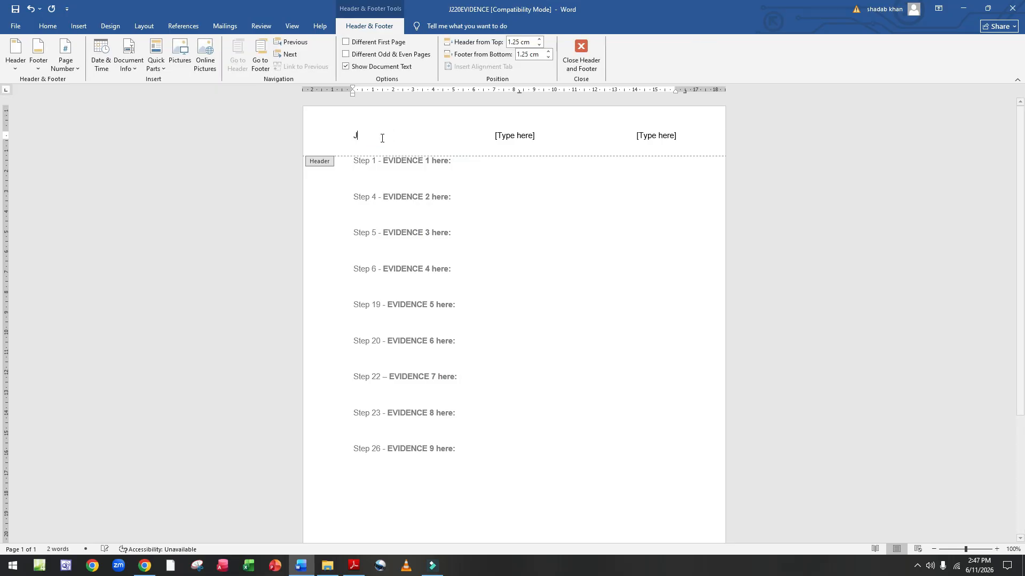
type("Jafar,")
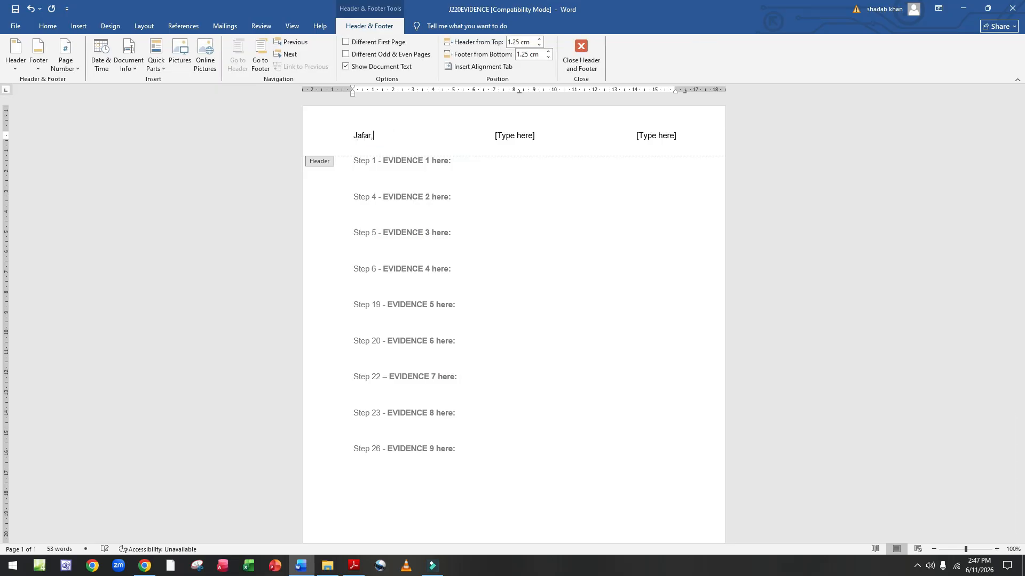
left_click(530, 143)
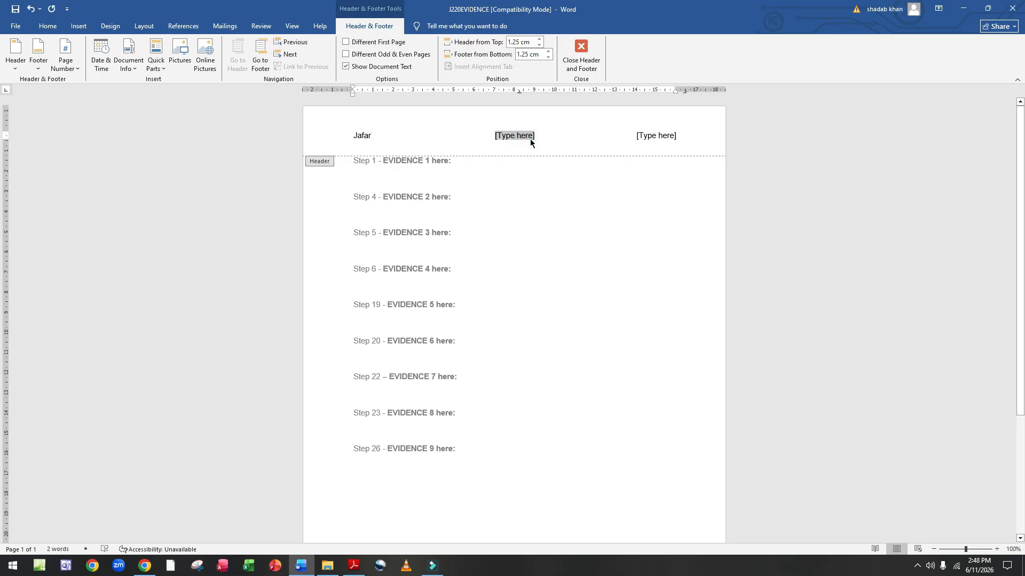
type("ZZ123")
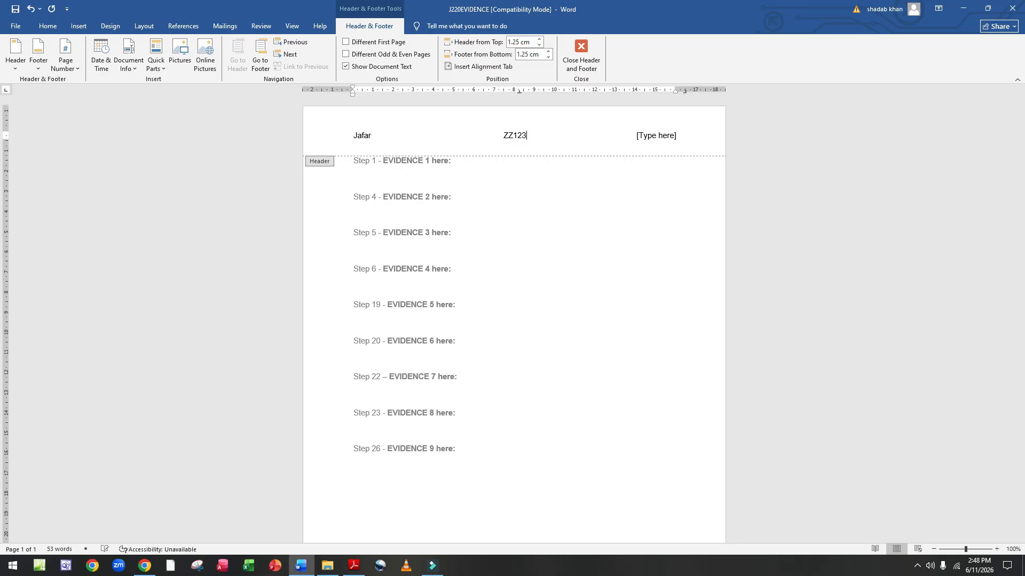
left_click(668, 135)
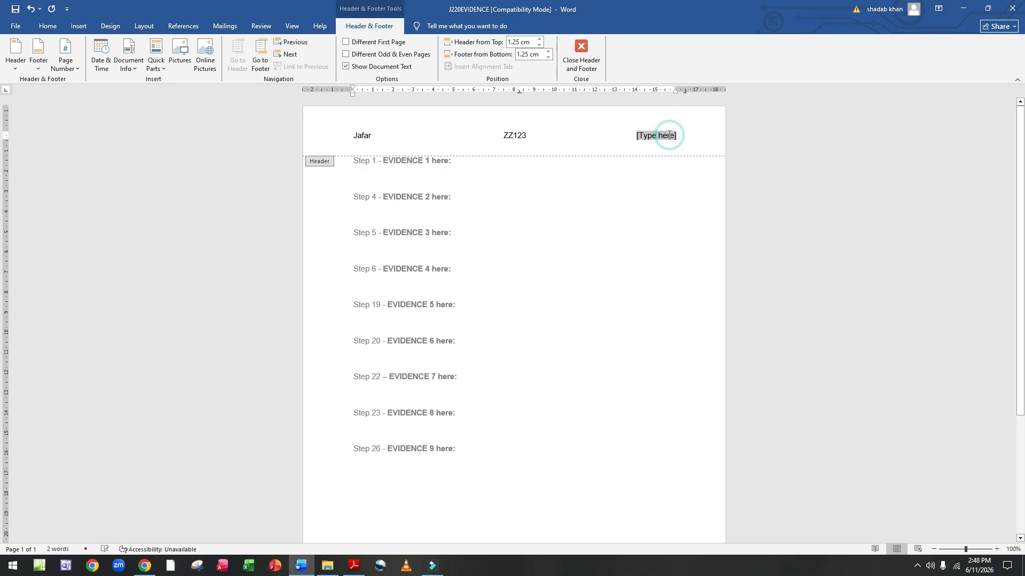
type("9999")
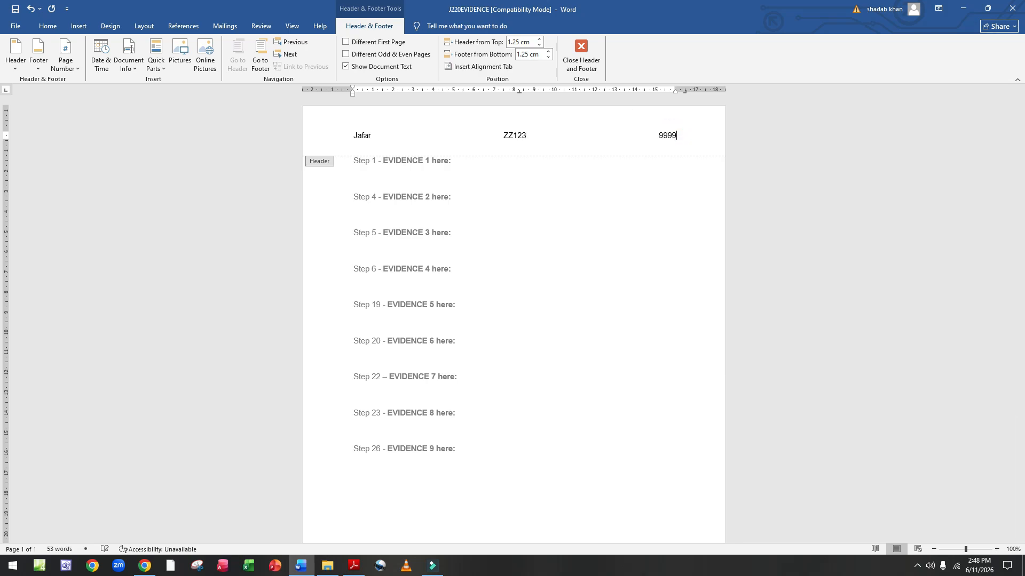
left_click(586, 48)
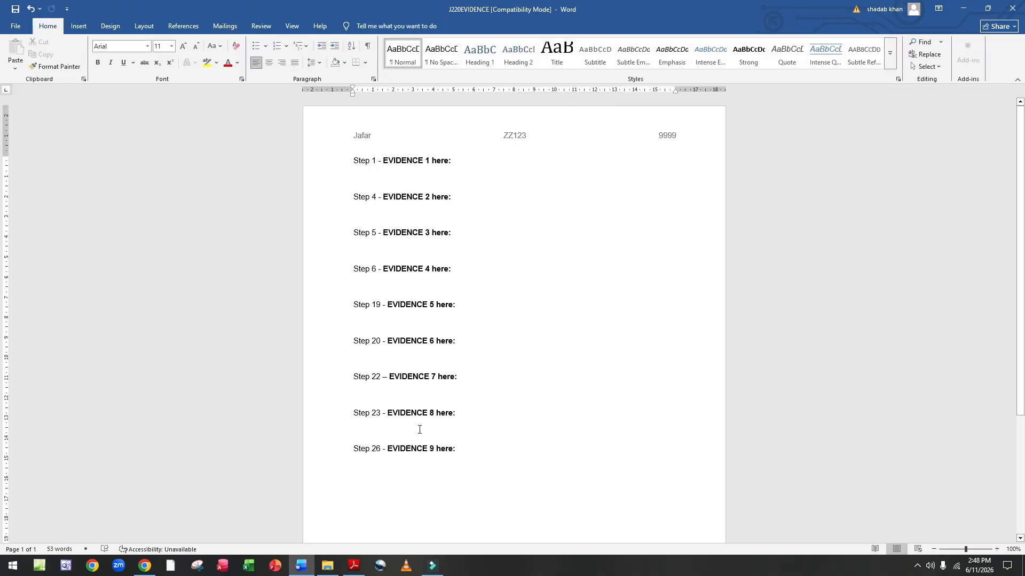
Step: Save the evidence document in the source files folder as J220EVIDENCE9999 with the Word Document file type
left_click(355, 565)
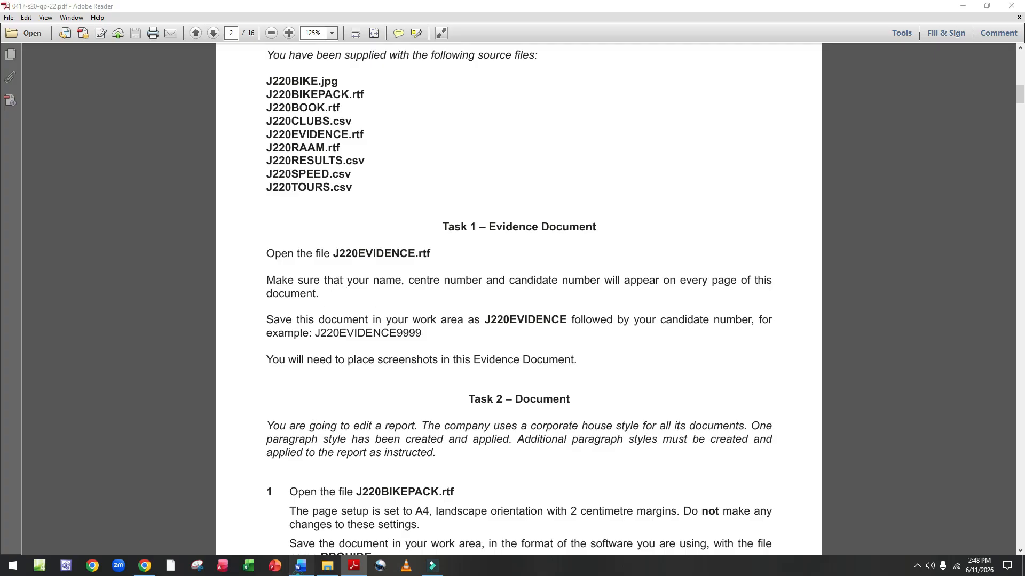
left_click(301, 565)
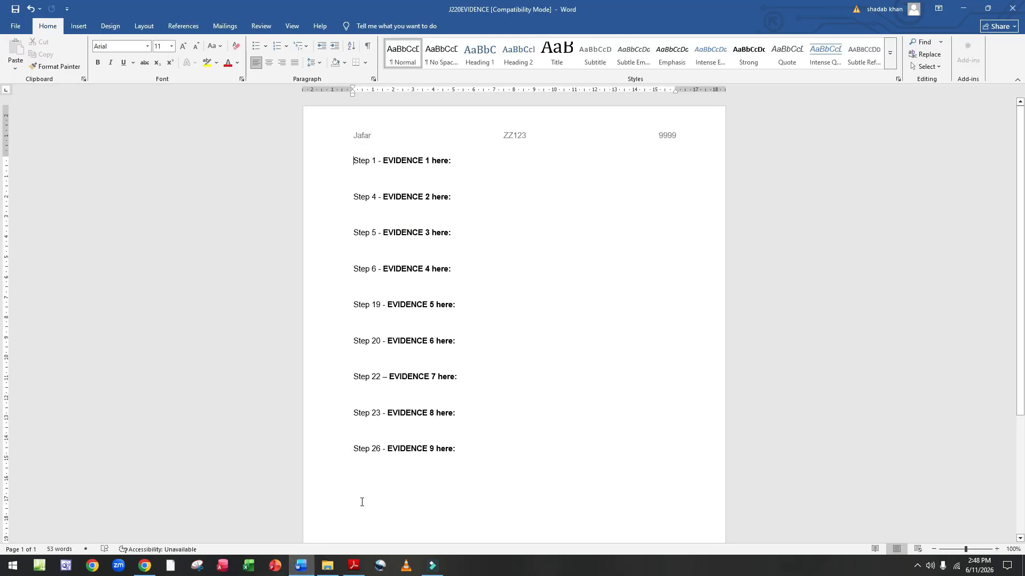
left_click(15, 25)
left_click(36, 170)
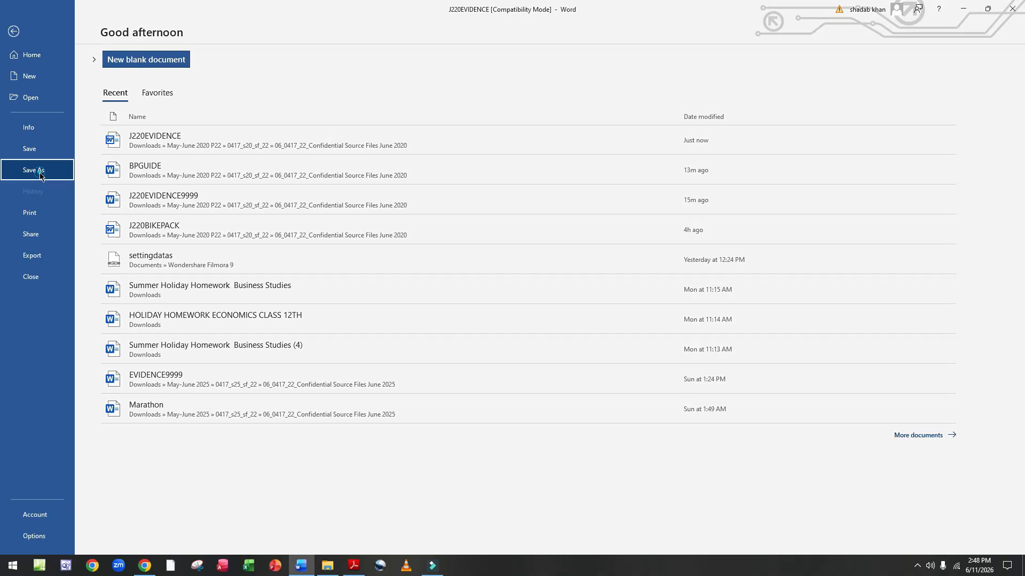
left_click(158, 259)
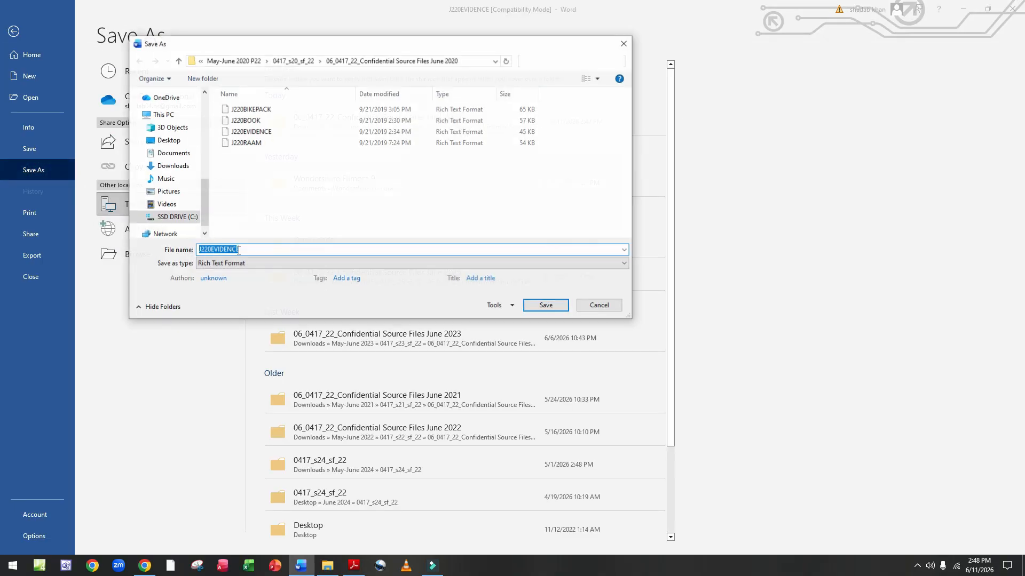
left_click(259, 248)
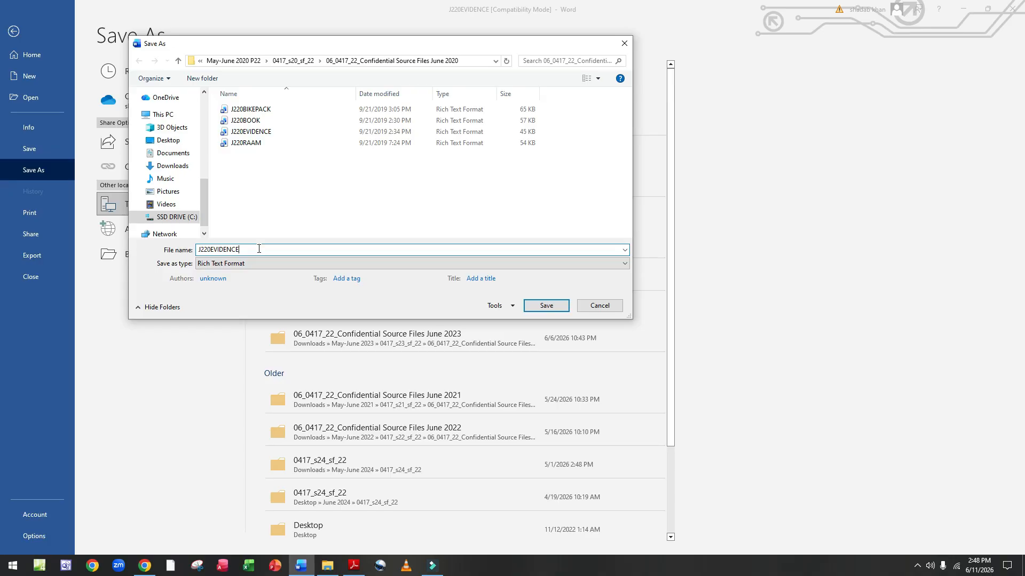
type("9999")
left_click(294, 262)
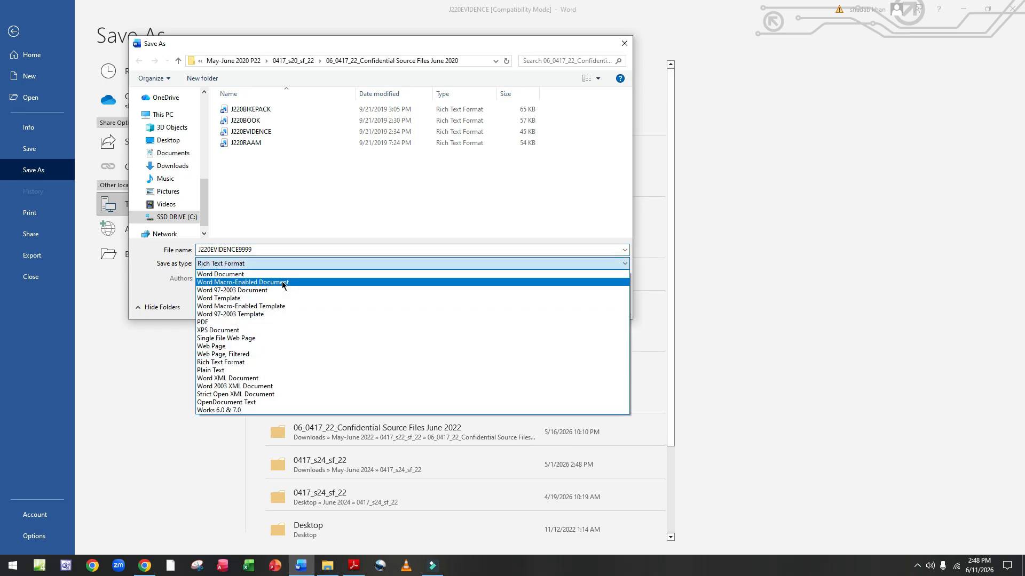
left_click(283, 276)
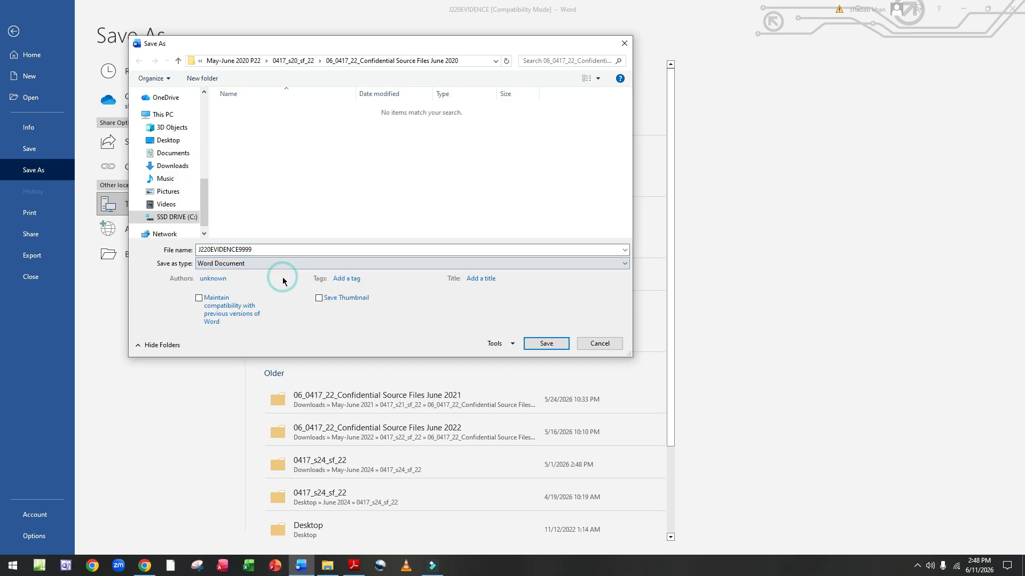
left_click(547, 343)
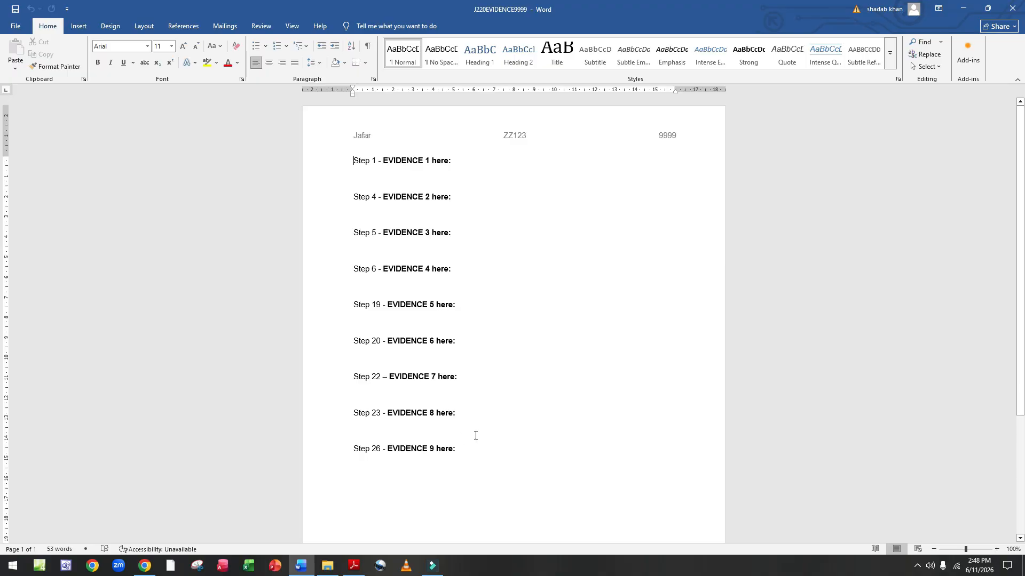
Step: Read step 1 of Task 2 in the exam paper and open J220BIKEPACK from the source files folder
left_click(354, 566)
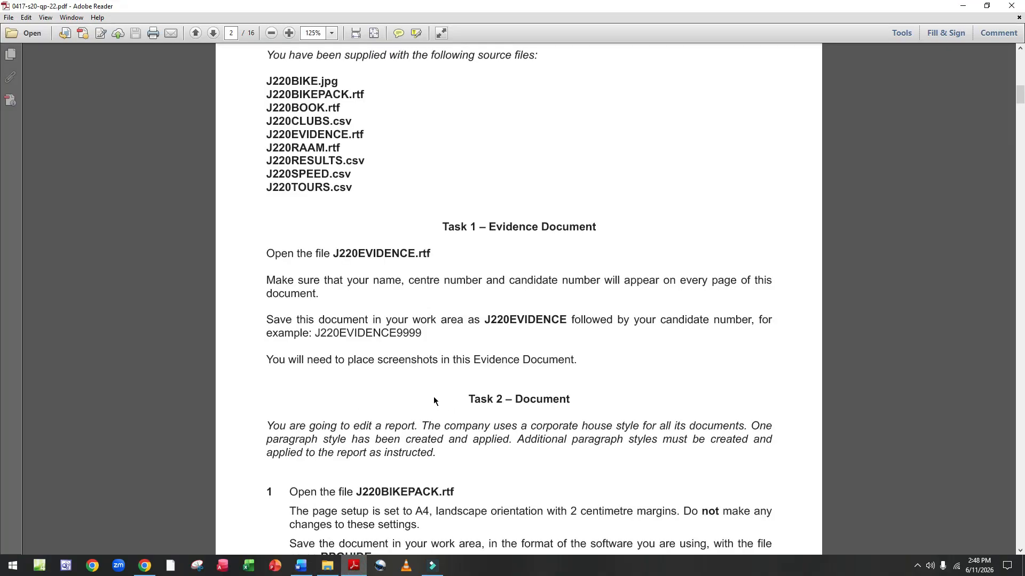
scroll(464, 362, "down", 3)
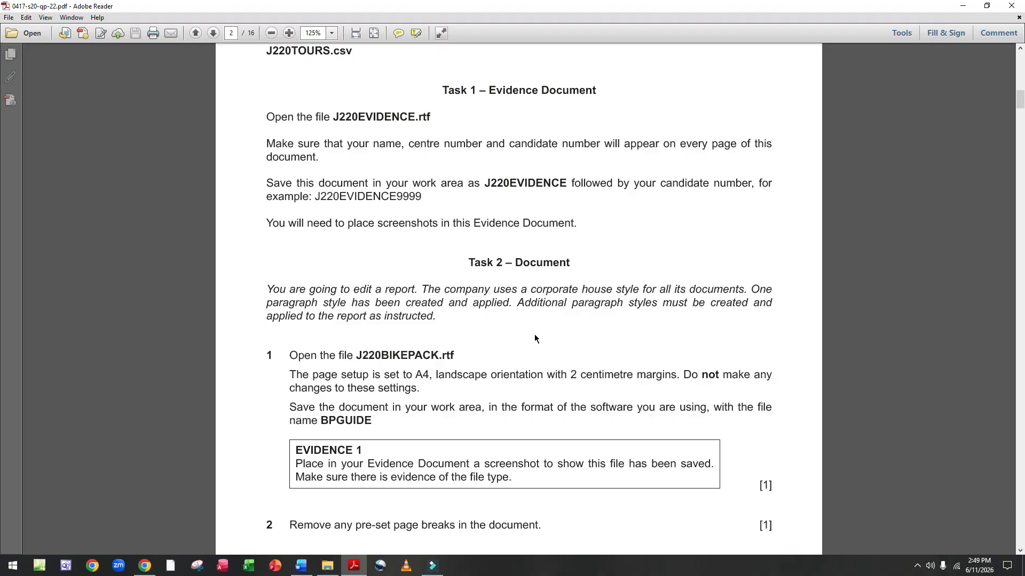
scroll(534, 340, "down", 7)
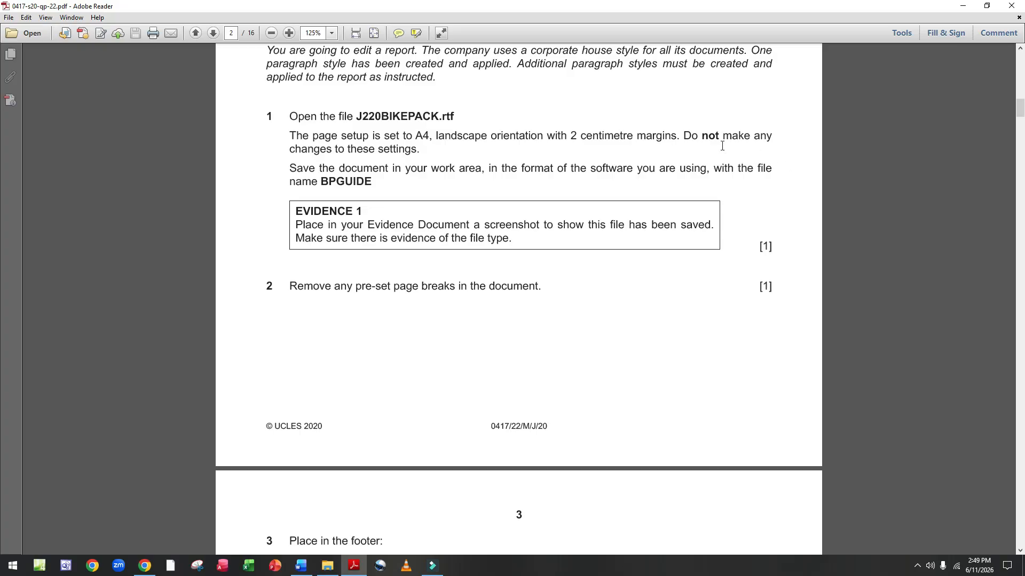
left_click_drag(318, 182, 375, 182)
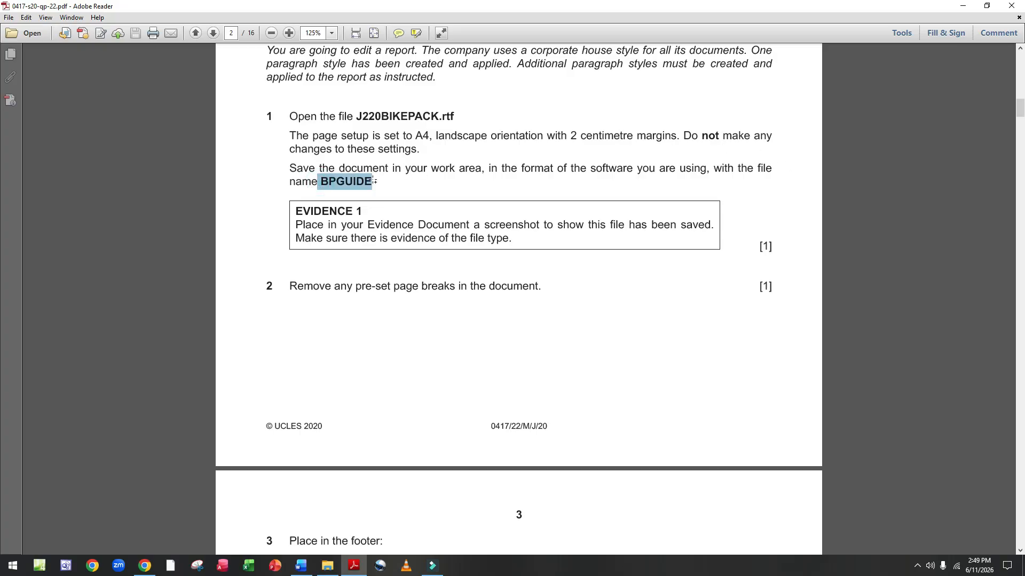
left_click(327, 566)
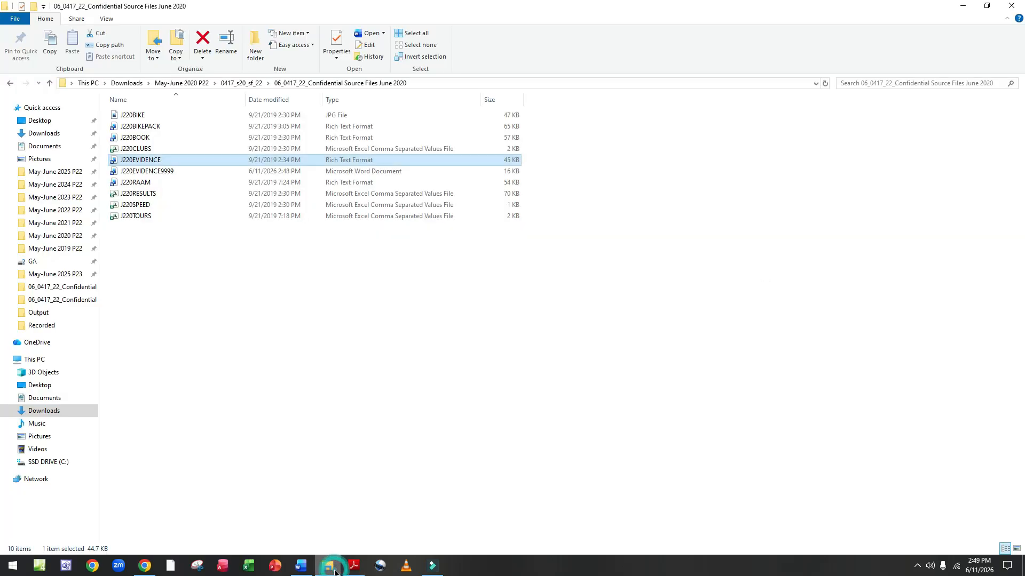
left_click(161, 129)
double_click(161, 129)
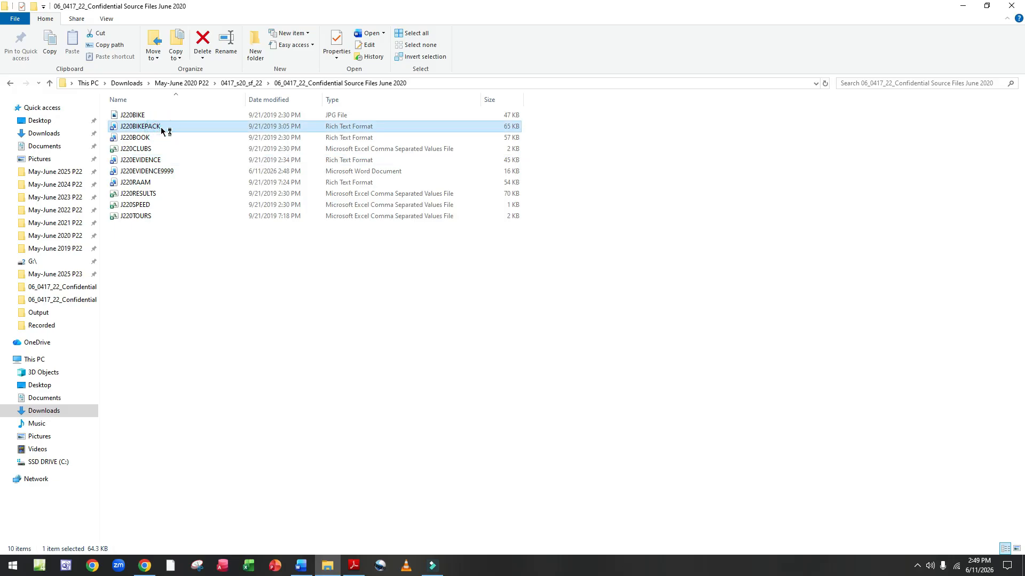
Step: Save the bikepacking report as BPGUIDE in the source files folder with the Word Document file type
left_click(13, 28)
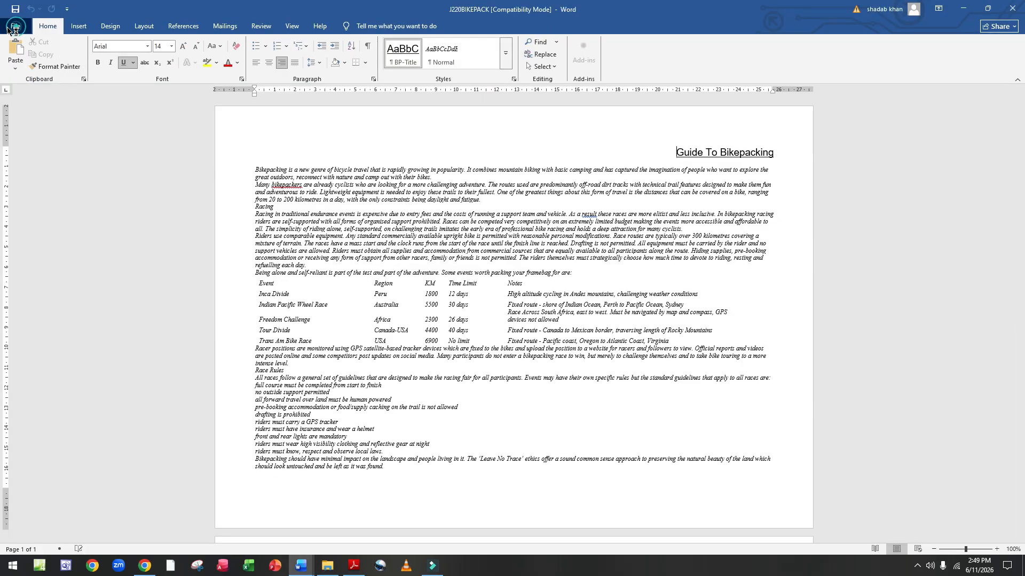
left_click(54, 170)
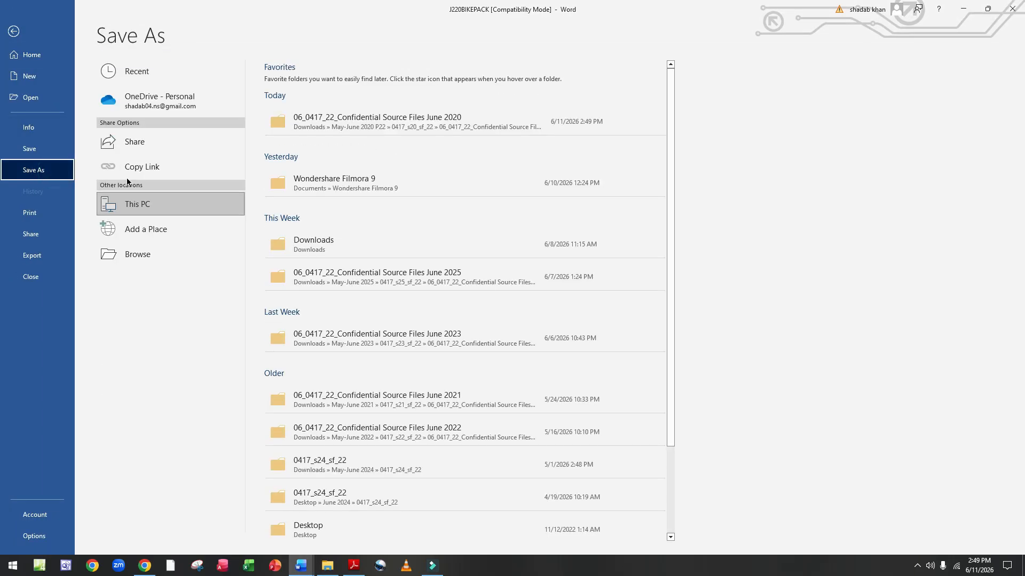
left_click(138, 254)
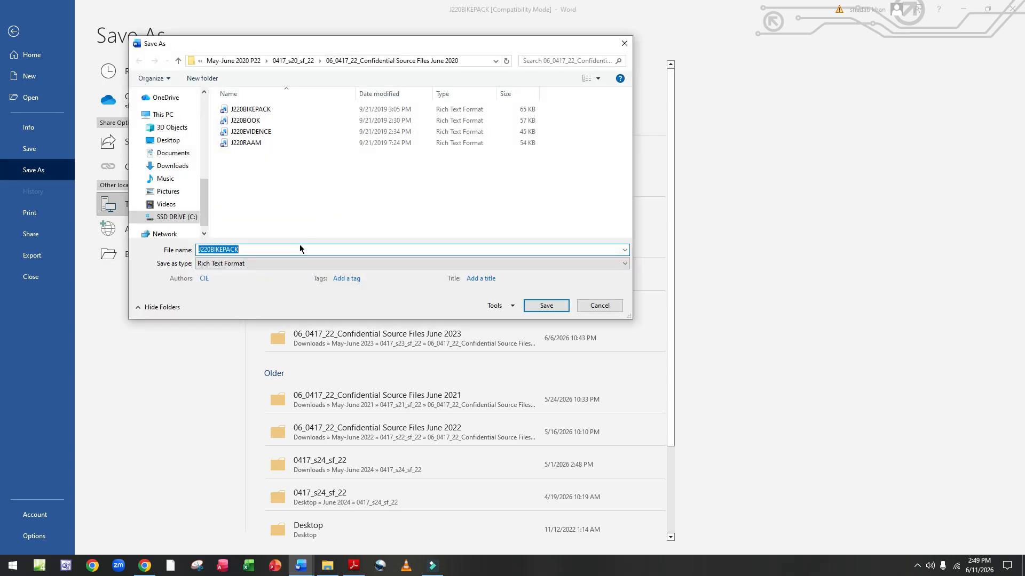
key("BackSpace")
type("BPGUIDE")
left_click(314, 264)
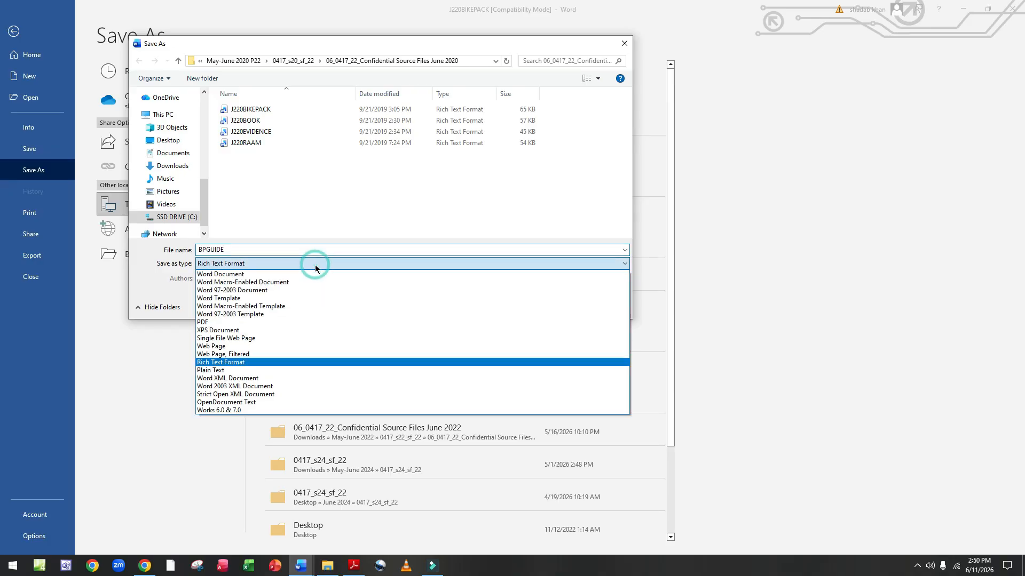
left_click(249, 273)
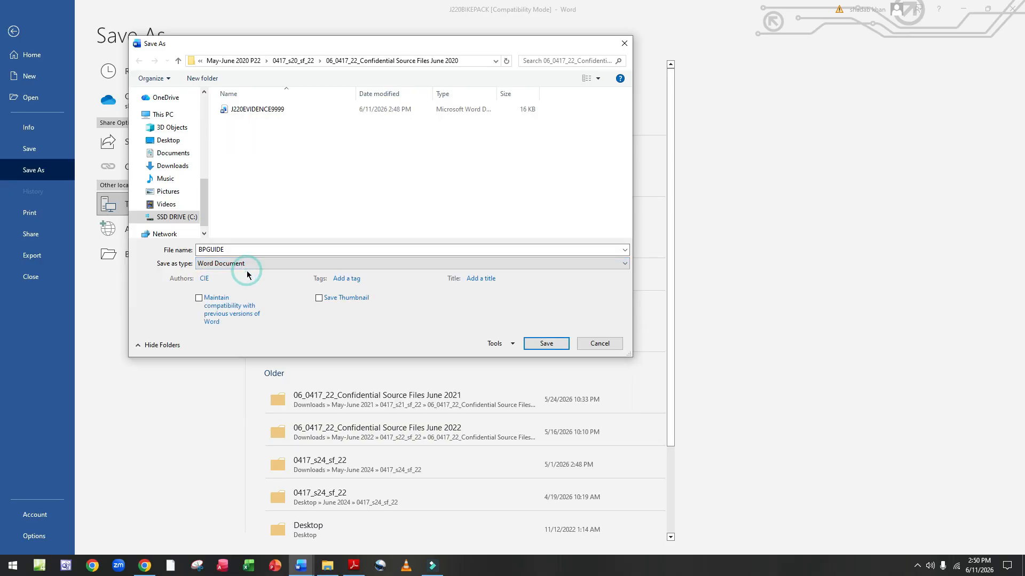
left_click(546, 344)
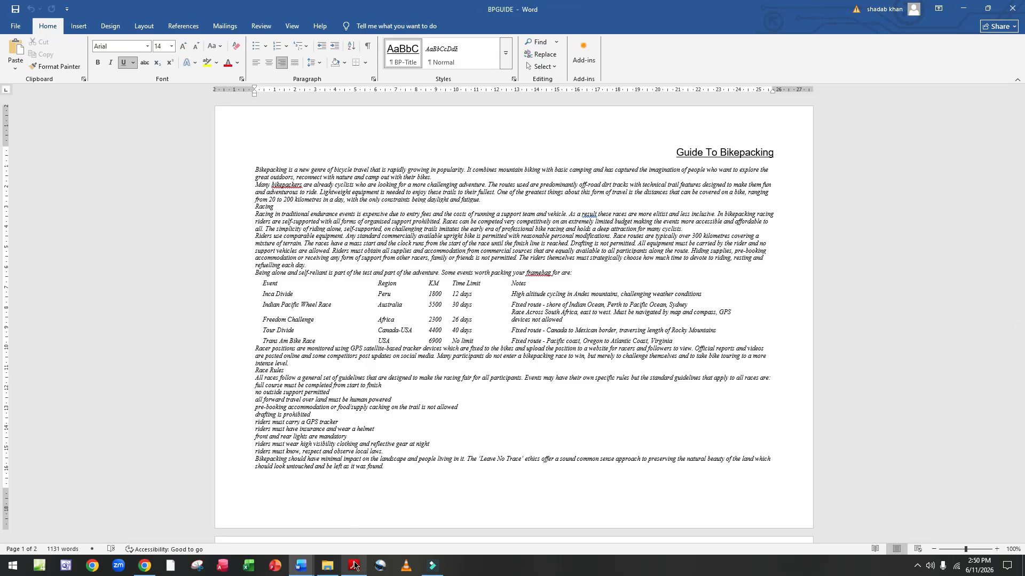
Step: Check the EVIDENCE 1 requirement in the exam paper, then snip the source folder listing from BPGUIDE to J220BOOK, including the file types
left_click(353, 565)
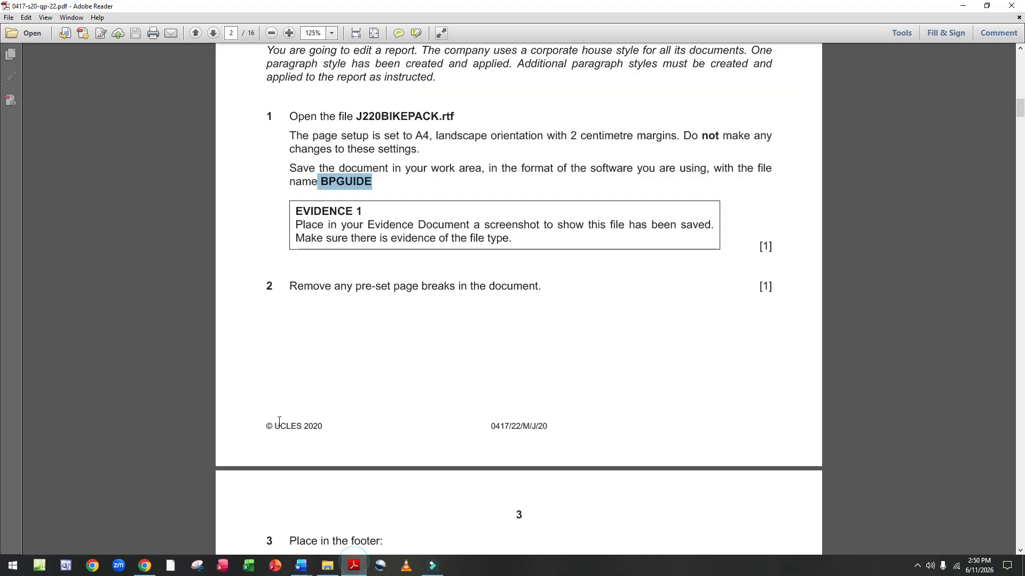
left_click(364, 217)
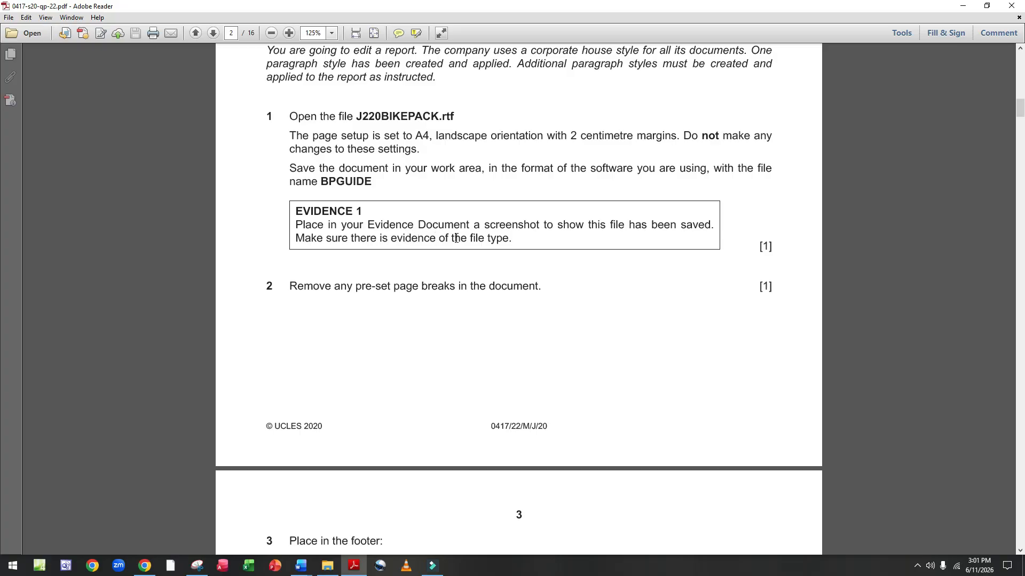
left_click(327, 565)
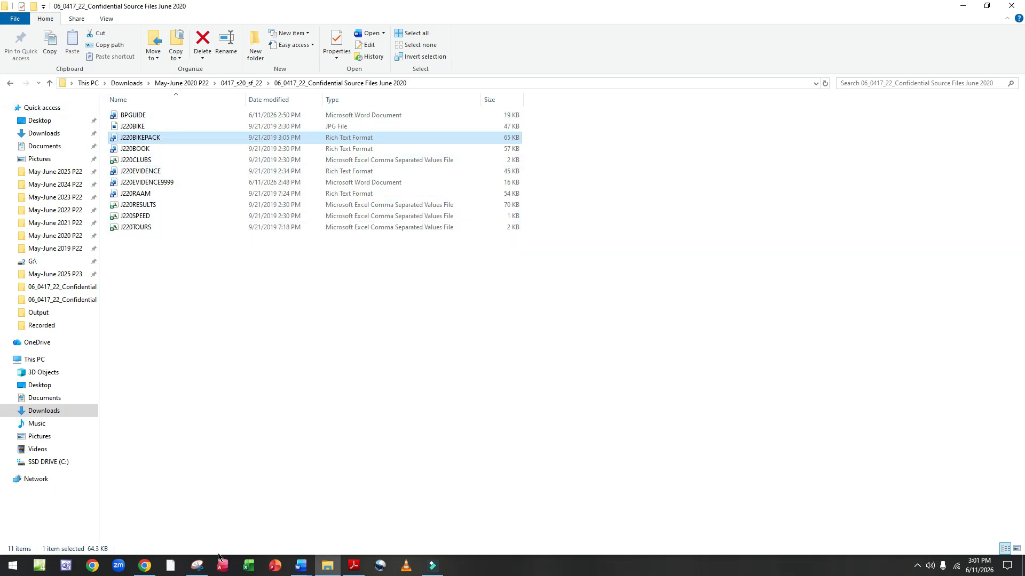
left_click(197, 565)
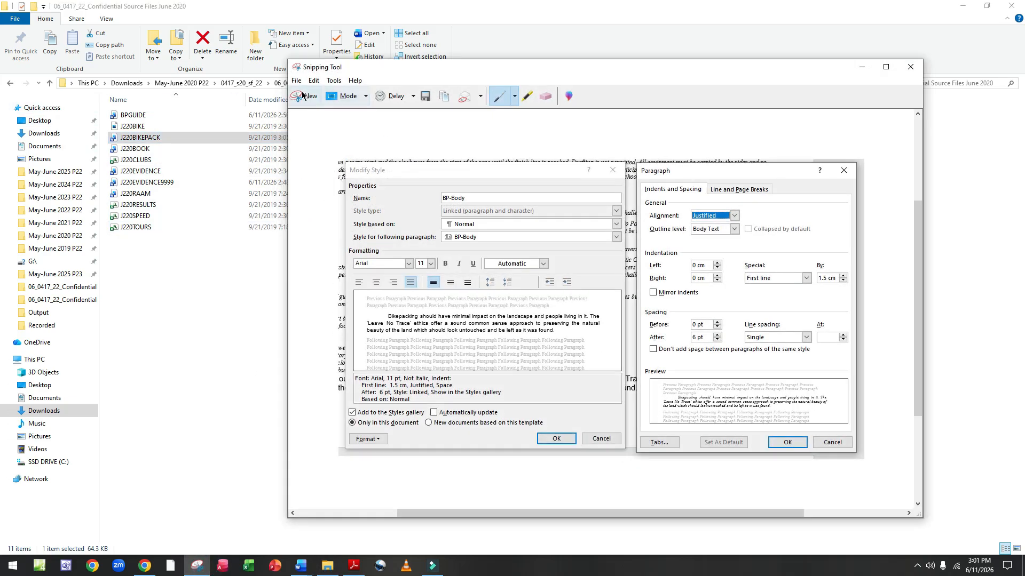
left_click(303, 96)
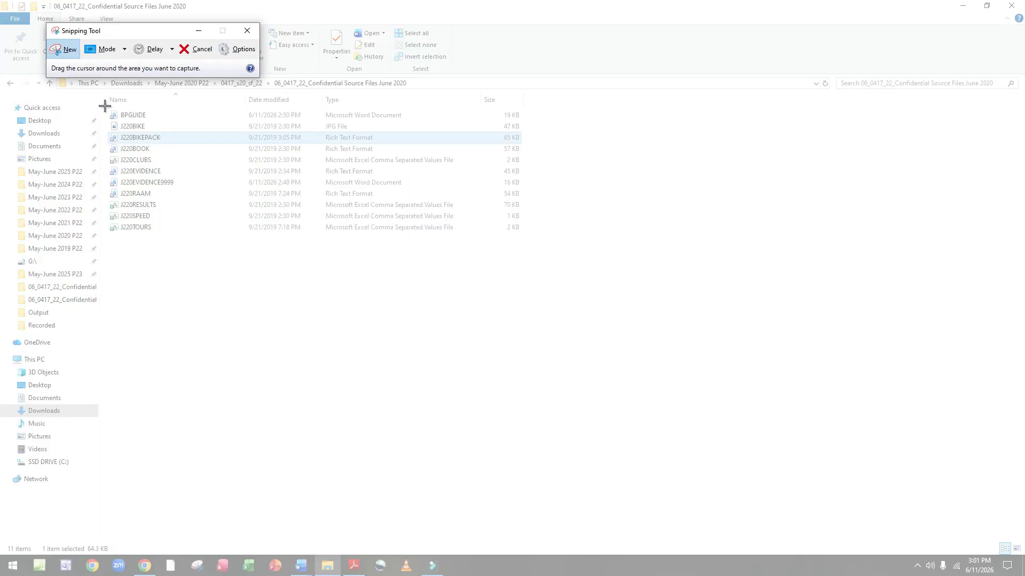
left_click_drag(105, 107, 527, 155)
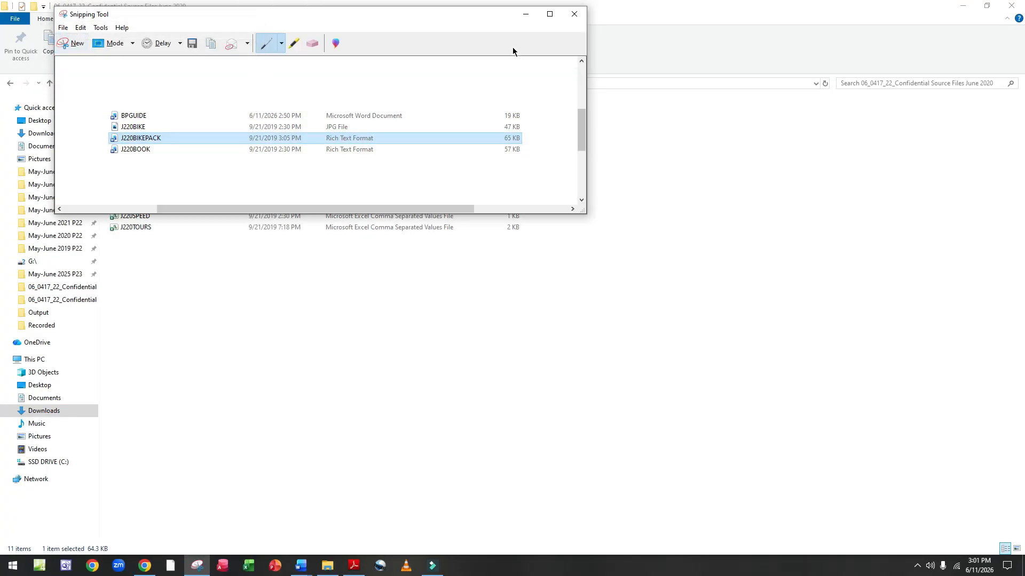
left_click(517, 18)
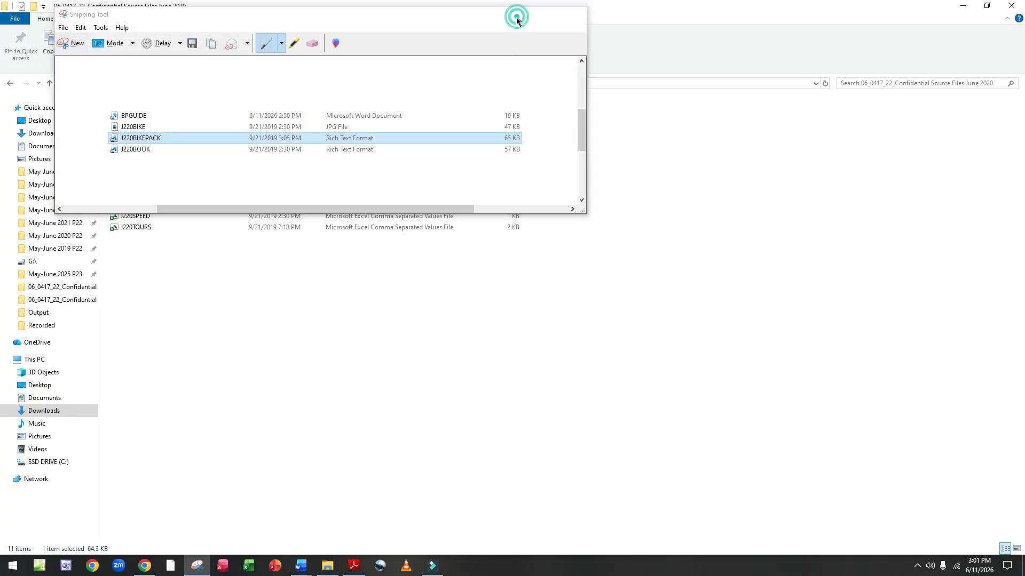
Step: Paste the folder snip into J220EVIDENCE9999 below the Step 1 - EVIDENCE 1 heading
left_click(297, 567)
left_click(246, 527)
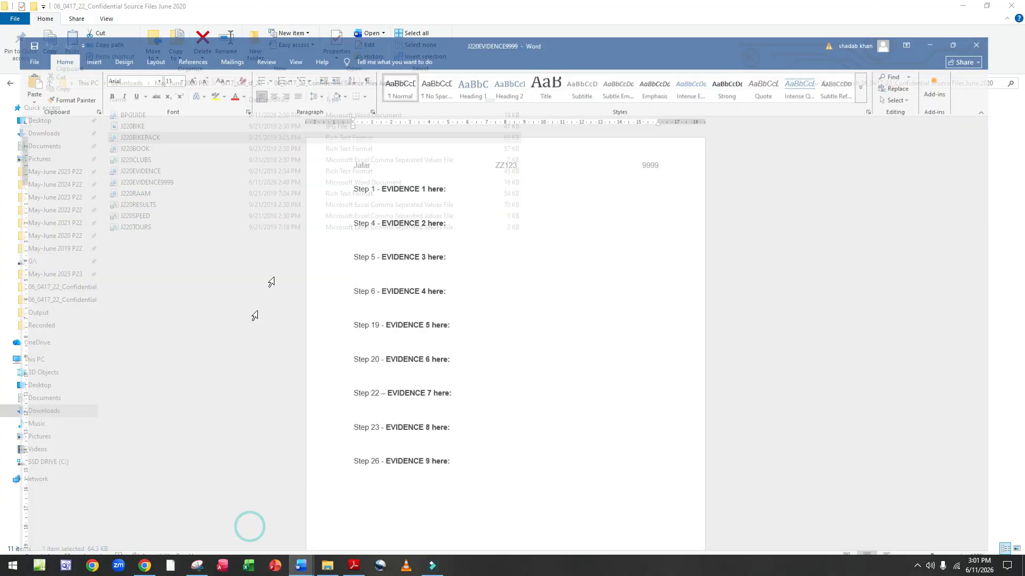
left_click(354, 167)
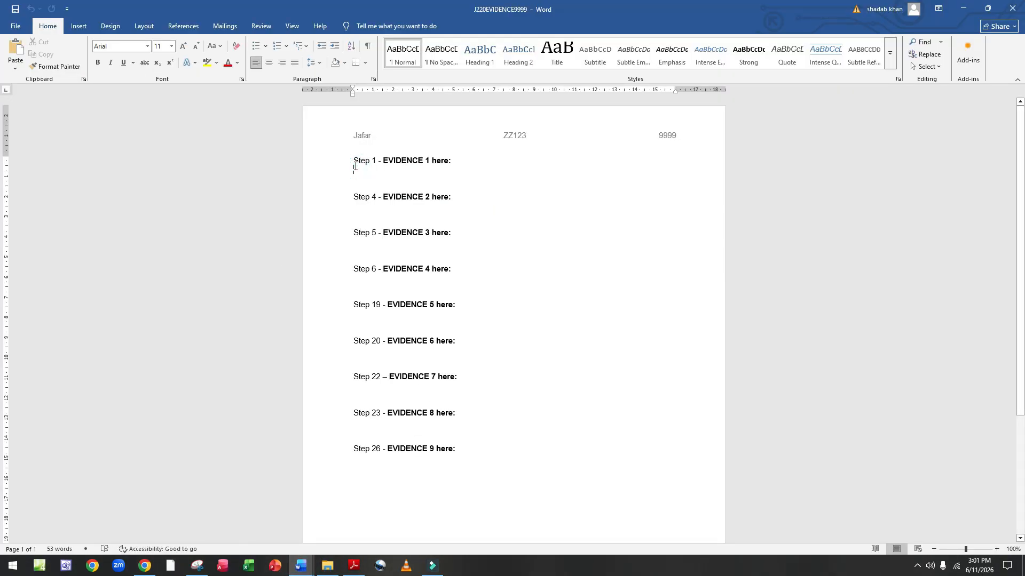
key("ctrl+v")
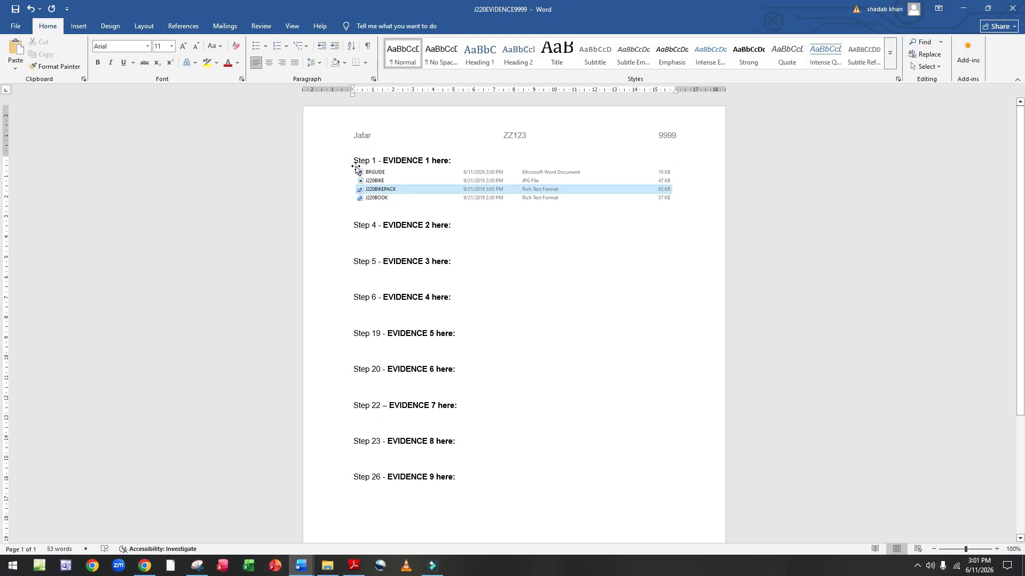
Step: Read step 2 in the exam paper, then show formatting marks in BPGUIDE, delete the page break before Equipment and hide the marks
left_click(356, 569)
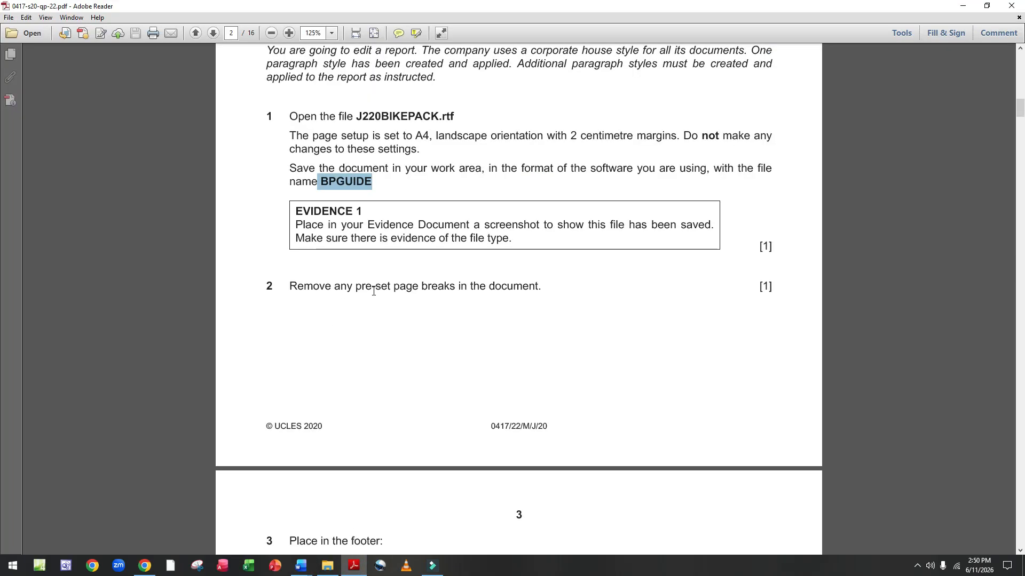
left_click(301, 566)
left_click(320, 547)
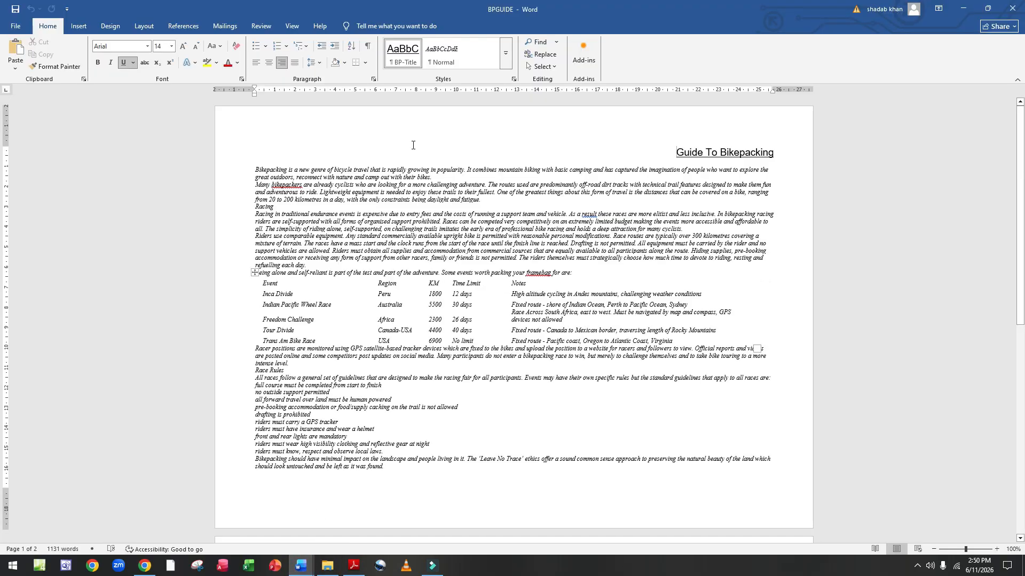
left_click(368, 48)
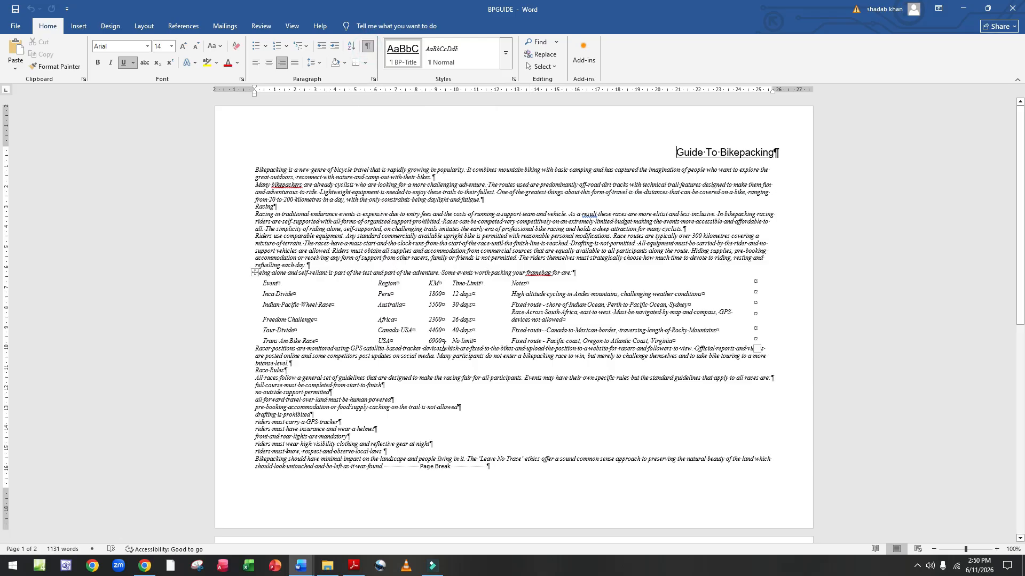
left_click(493, 474)
scroll(474, 405, "down", 2)
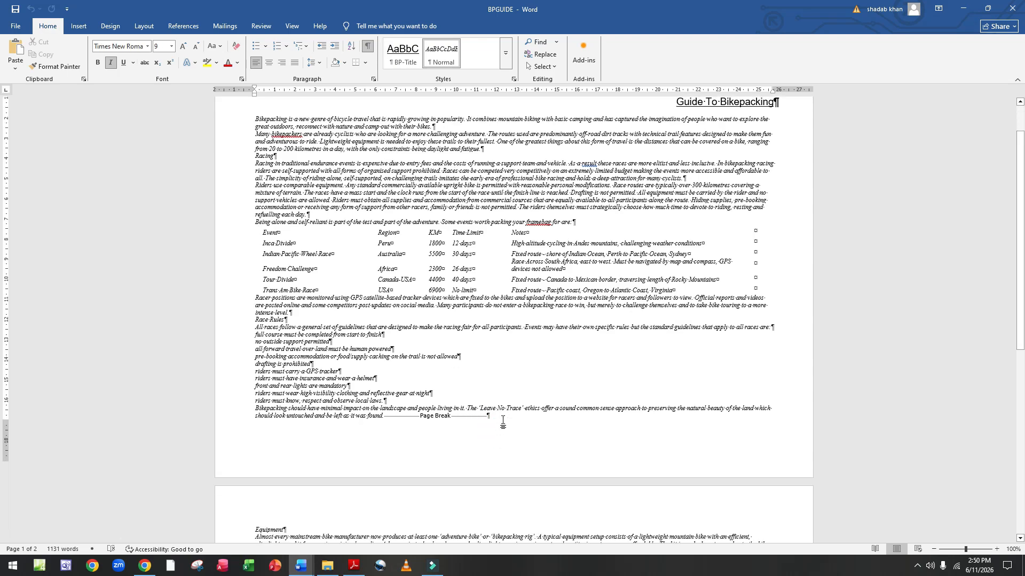
scroll(462, 341, "down", 1)
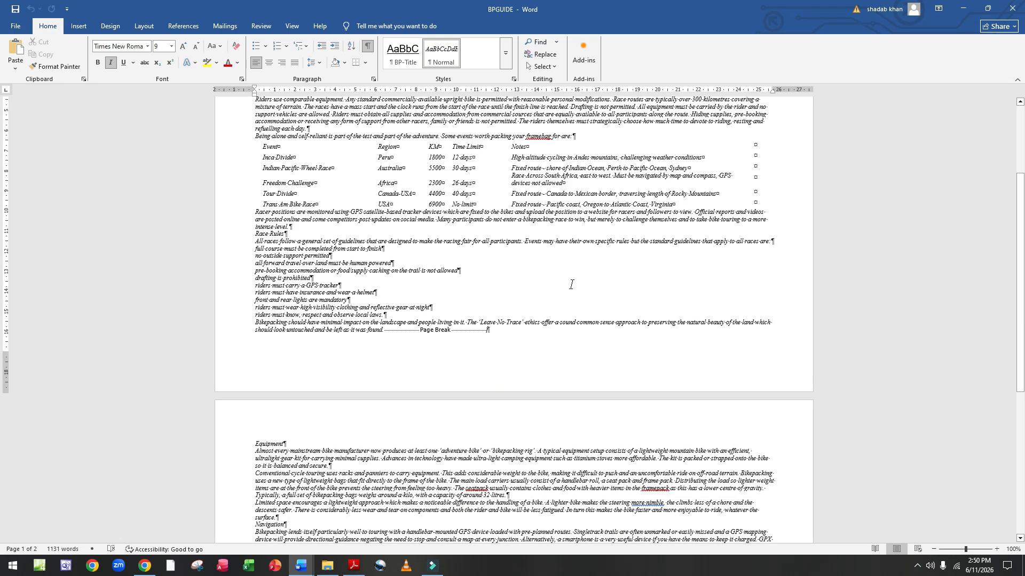
key("BackSpace")
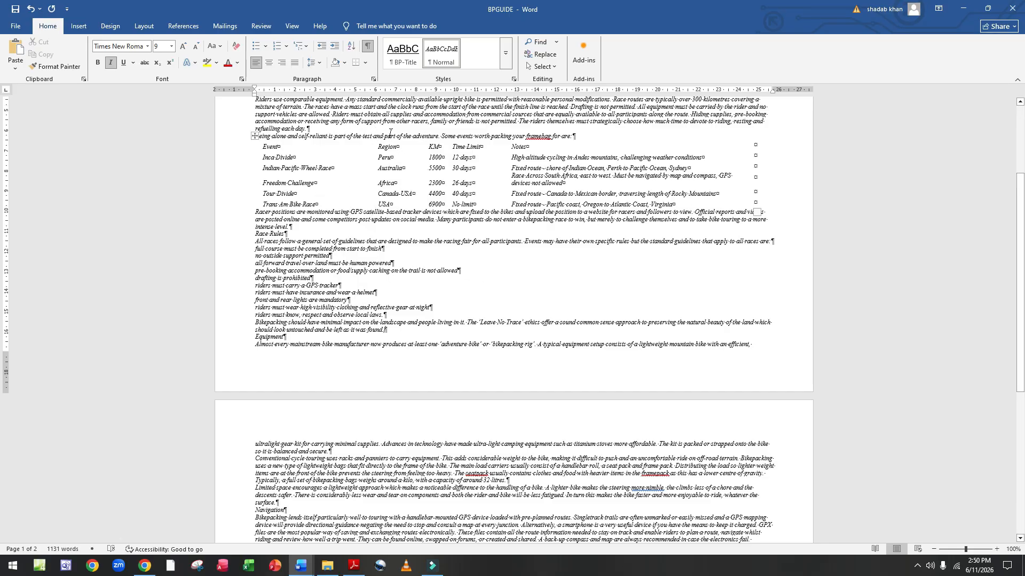
left_click(367, 50)
Step: Read step 3 in the exam paper and insert a Blank (Three Columns) footer in BPGUIDE
left_click(354, 566)
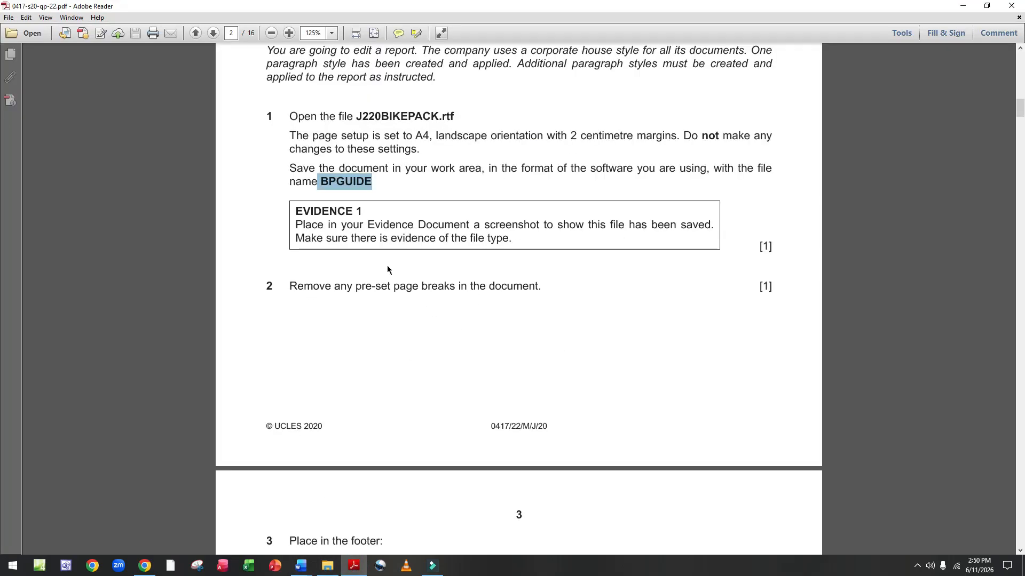
scroll(476, 292, "down", 10)
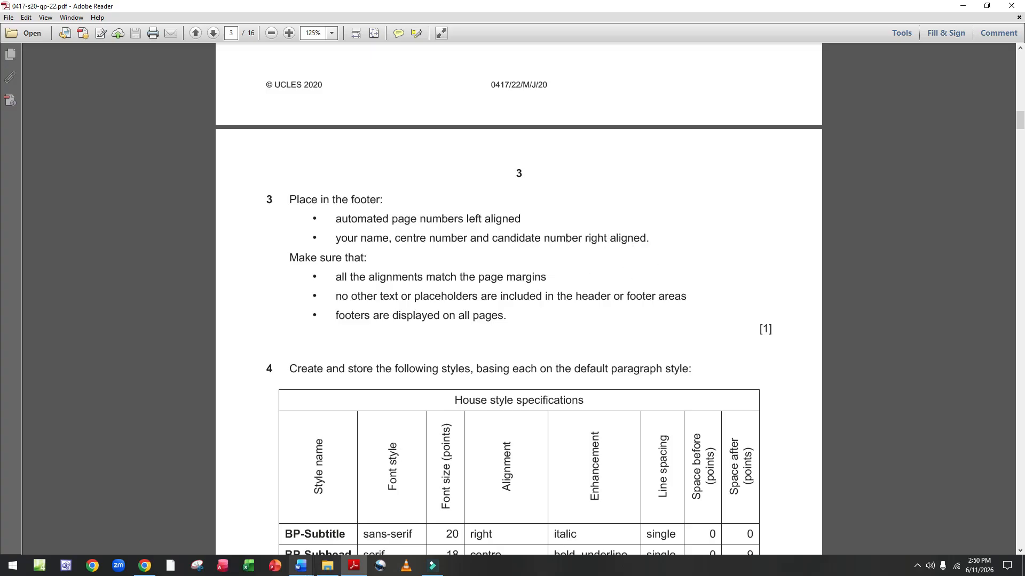
left_click(298, 569)
left_click(382, 518)
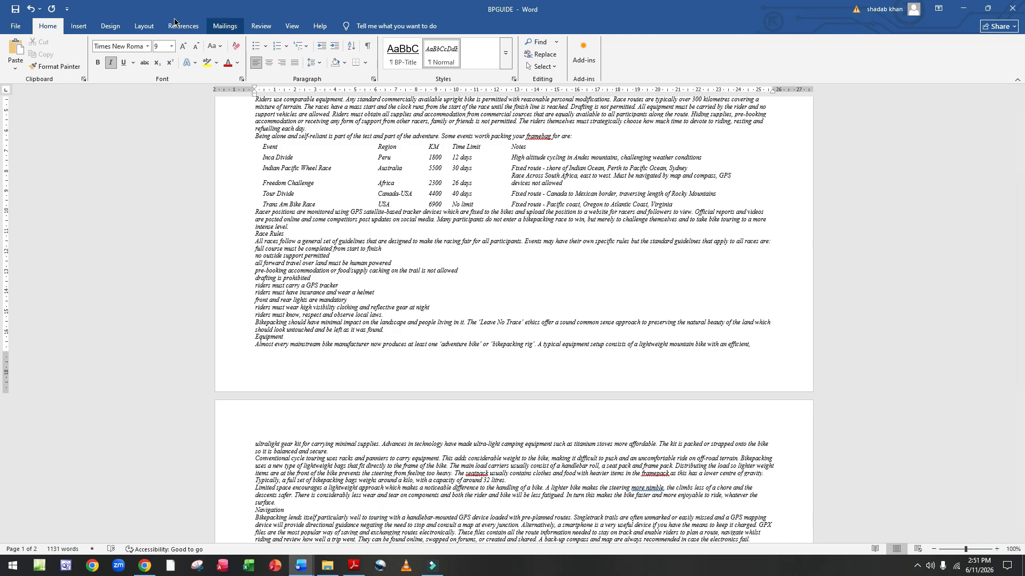
left_click(78, 26)
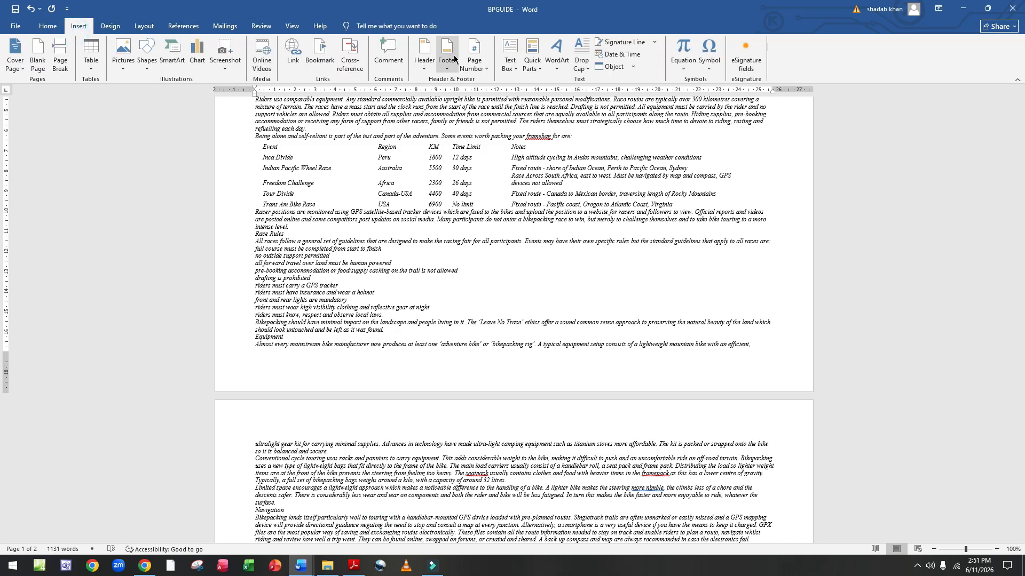
left_click(448, 56)
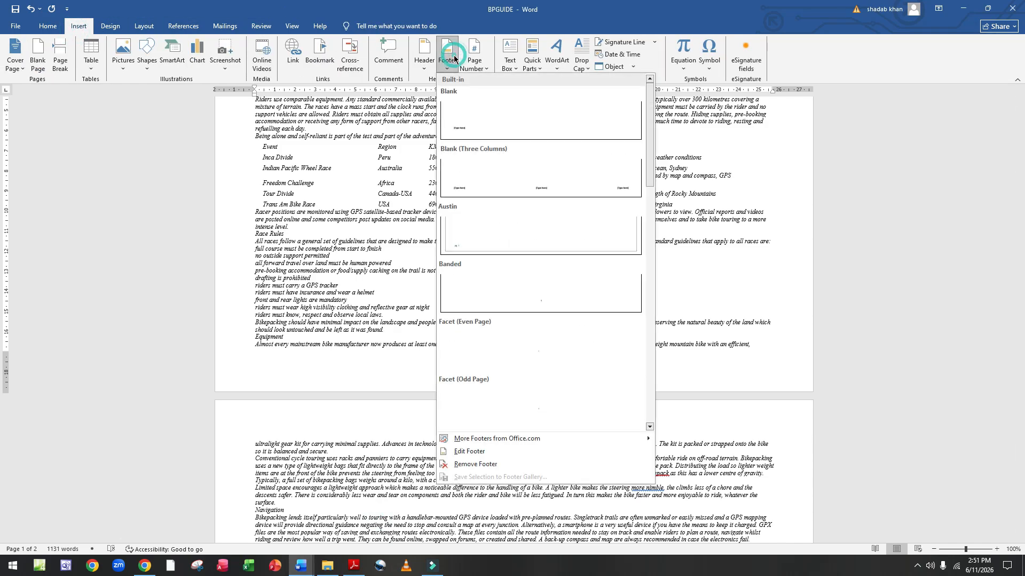
left_click(475, 165)
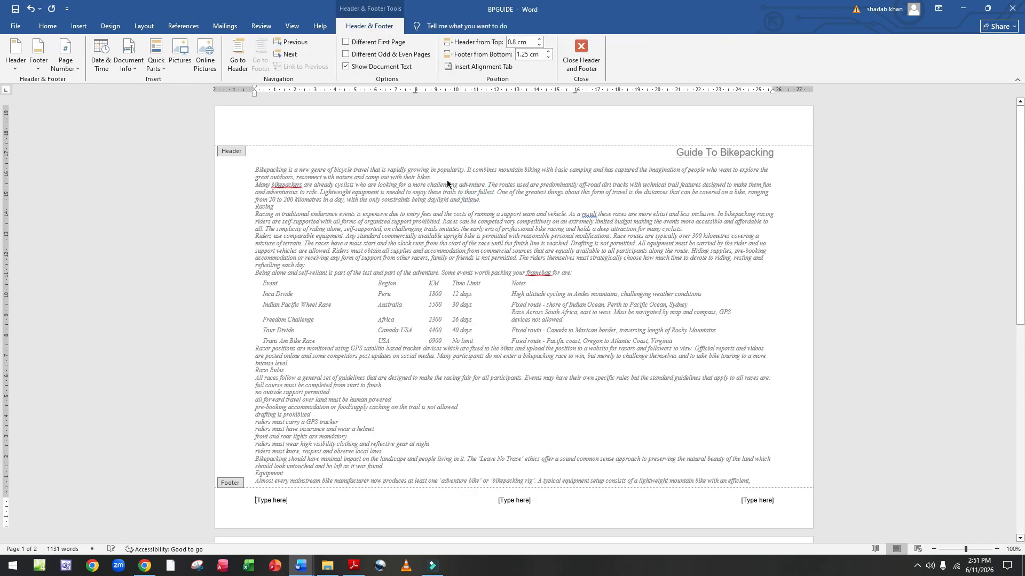
Step: Replace the left footer placeholder with a Plain Number page number and delete the centre placeholder
left_click(275, 501)
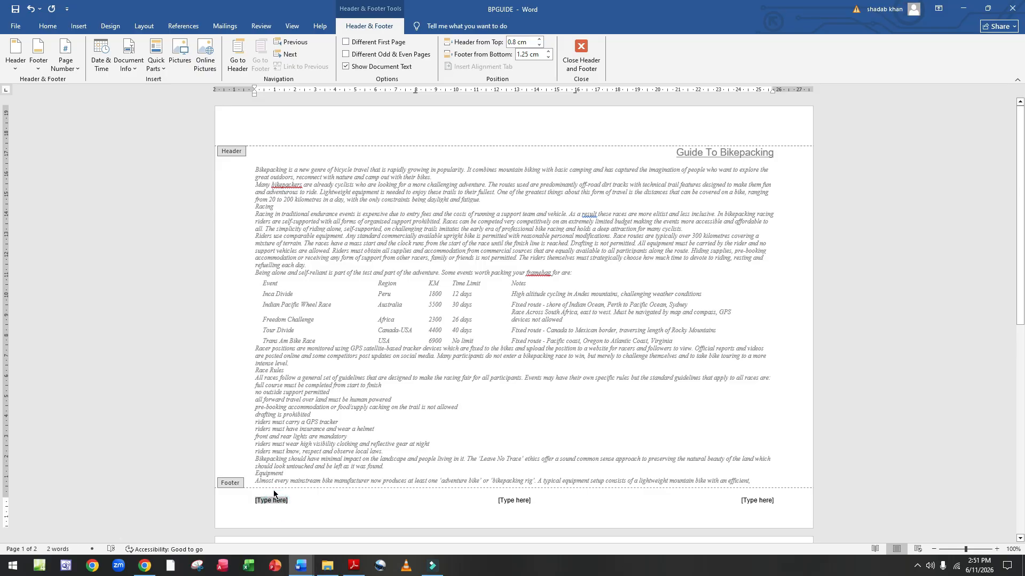
left_click(67, 69)
mouse_move(84, 120)
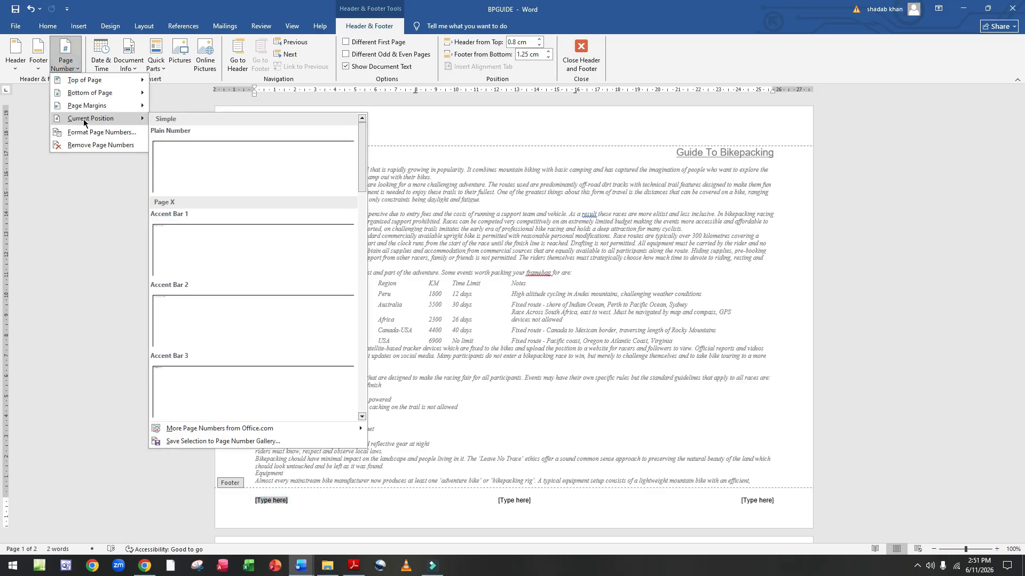
left_click(186, 170)
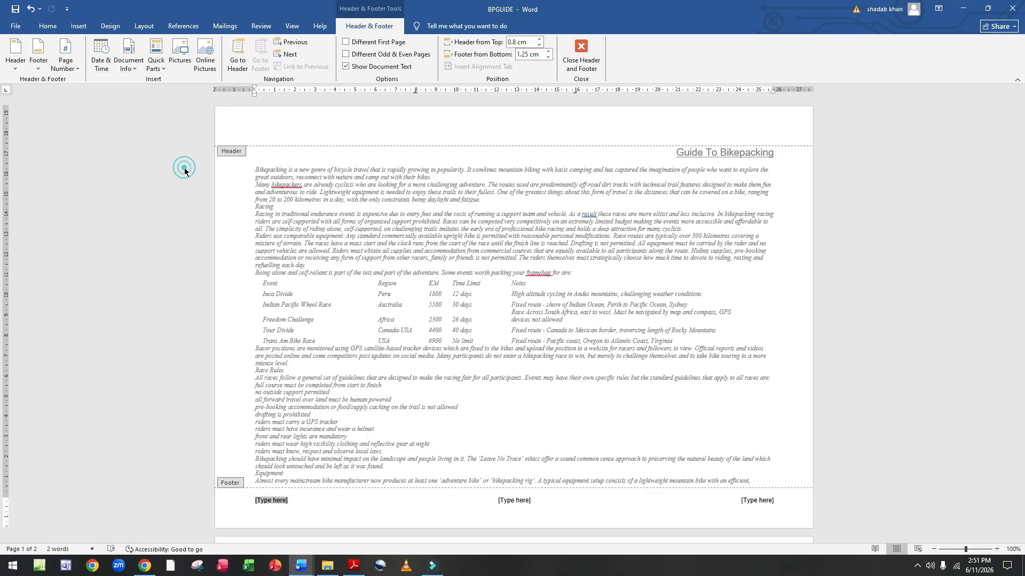
left_click(528, 502)
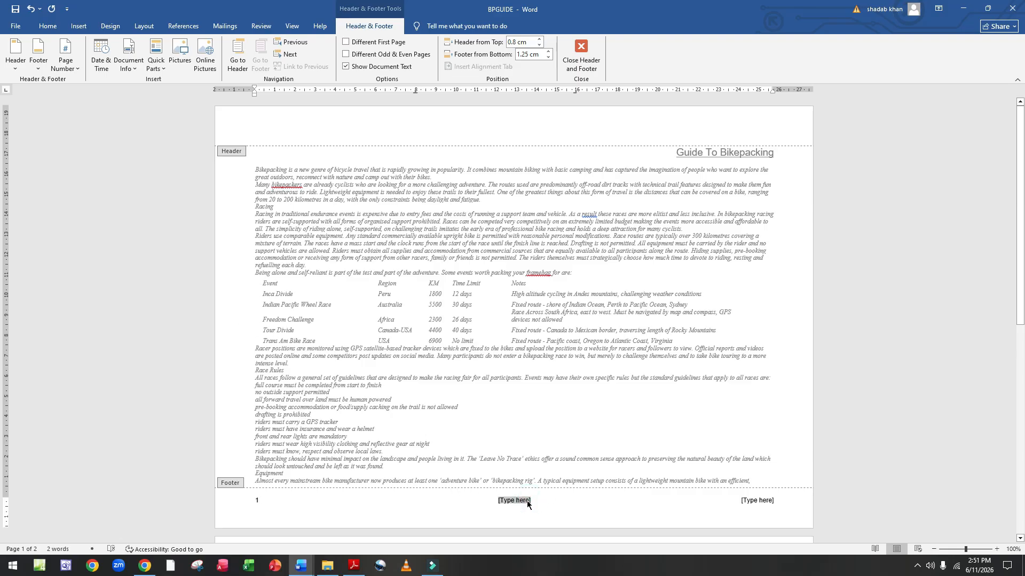
key("Delete")
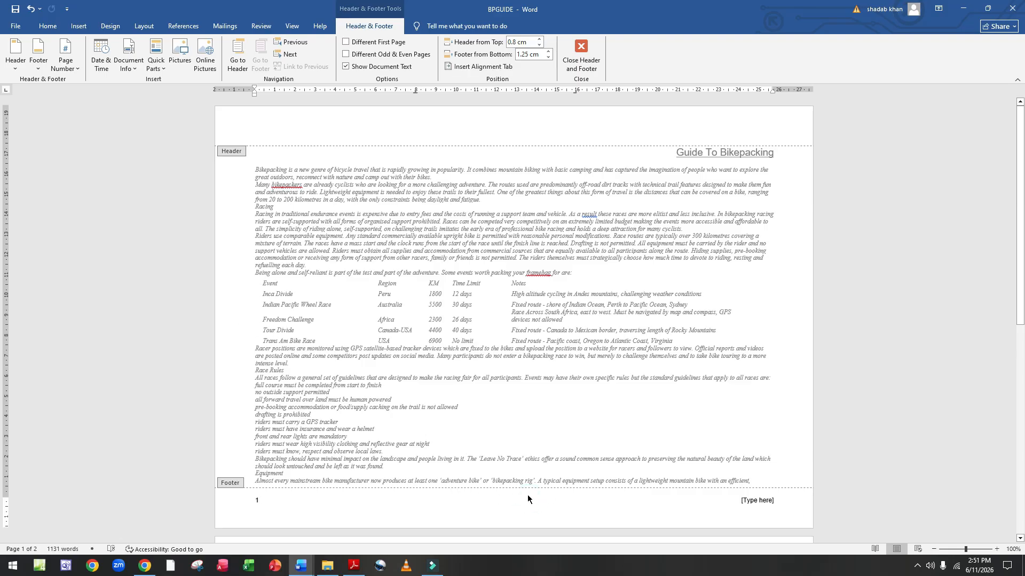
Step: Replace the right footer placeholder with the candidate's name, centre number and candidate number, separated by commas, and close the footer
left_click(768, 501)
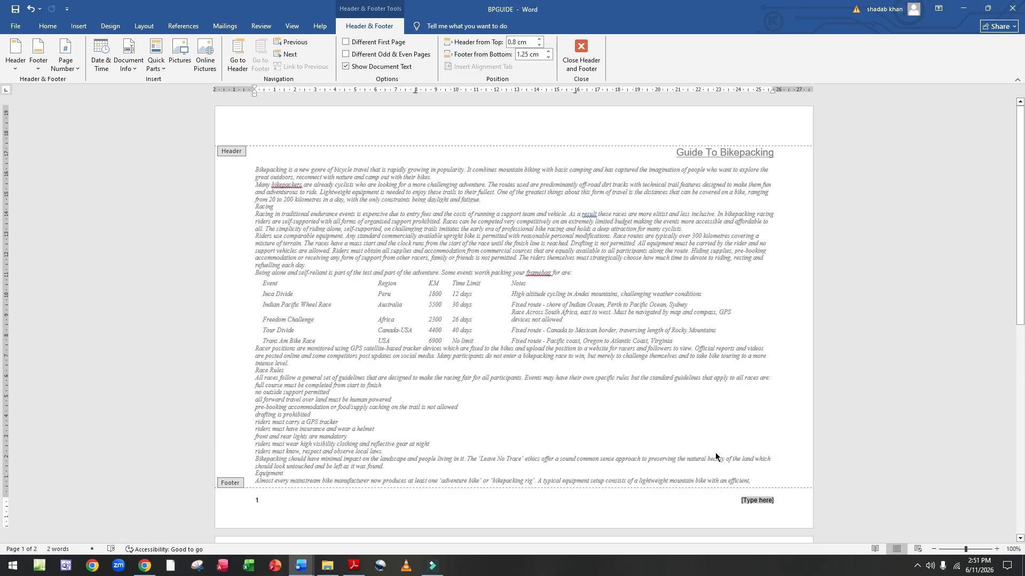
type("JAfar")
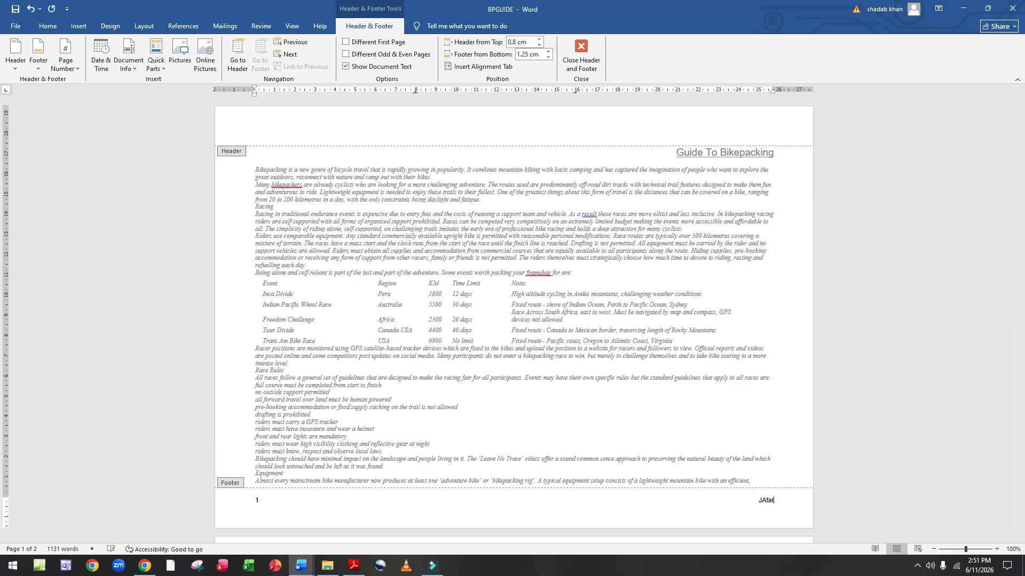
key("BackSpace")
key("BackSpace")
key("BackSpace")
key("BackSpace")
type("afar, ZZ123, 9999")
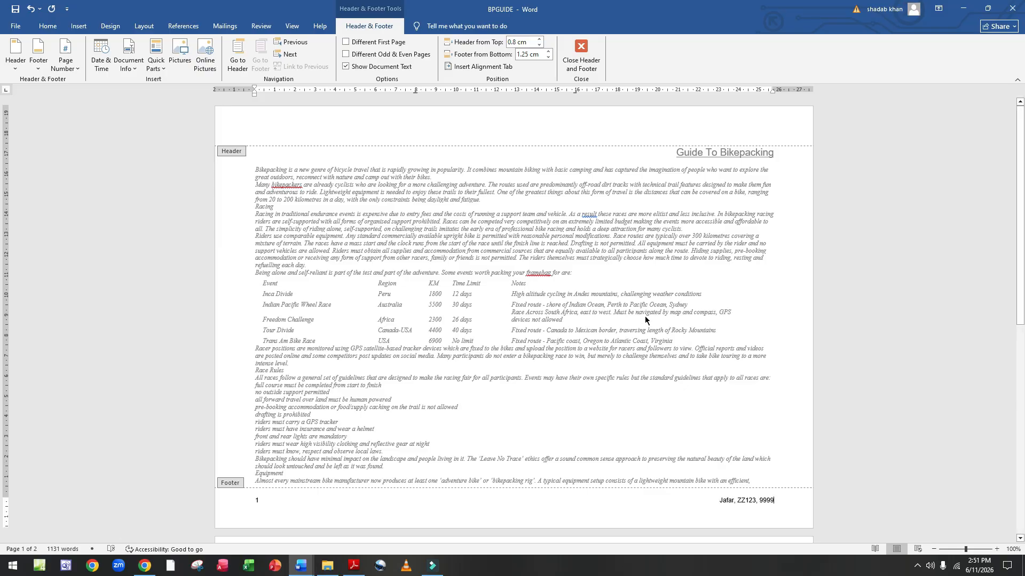
left_click(584, 50)
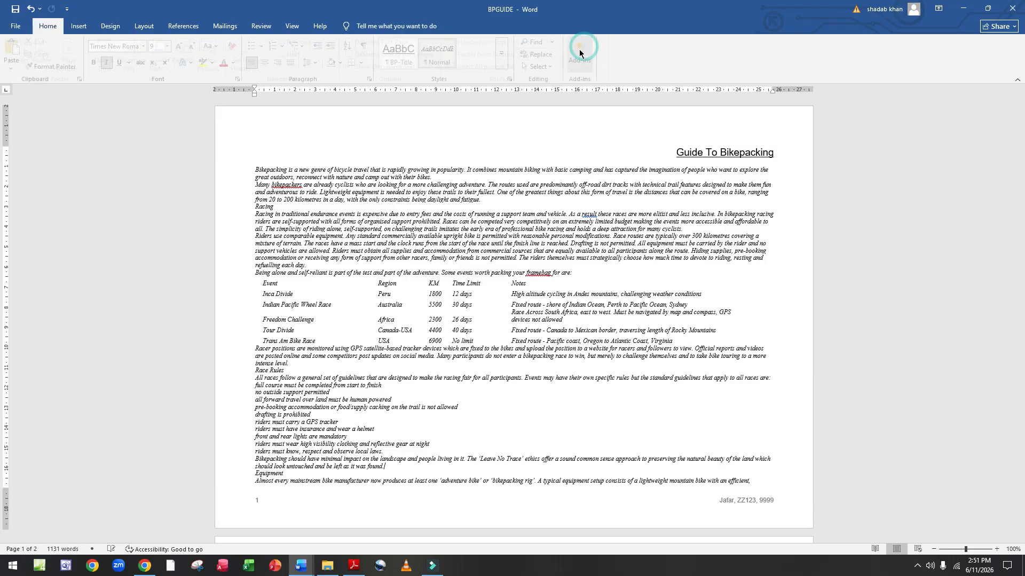
Step: Check the footer on both pages of BPGUIDE against the step 3 requirements in the exam paper
left_click(353, 565)
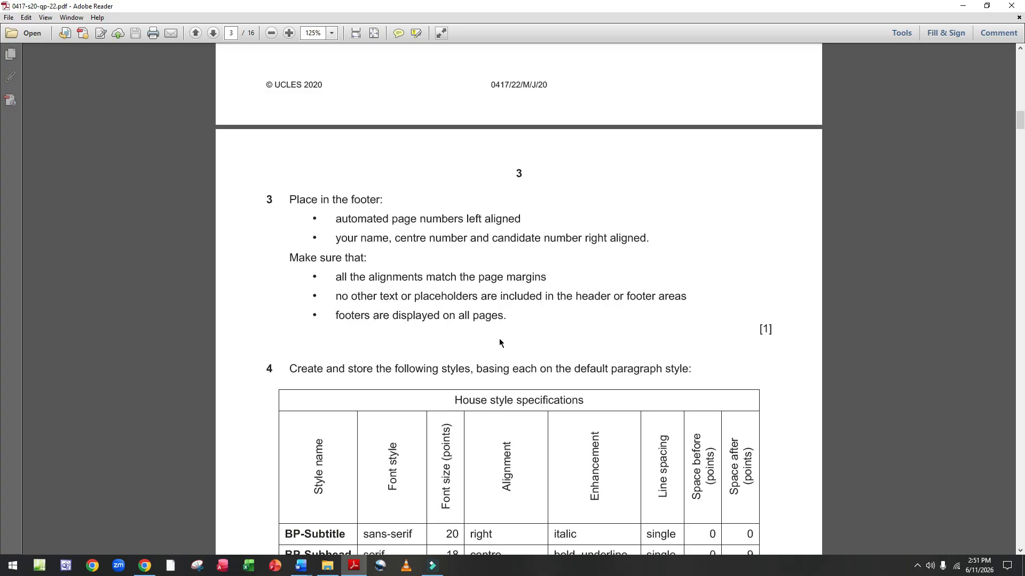
mouse_move(301, 565)
left_click(362, 519)
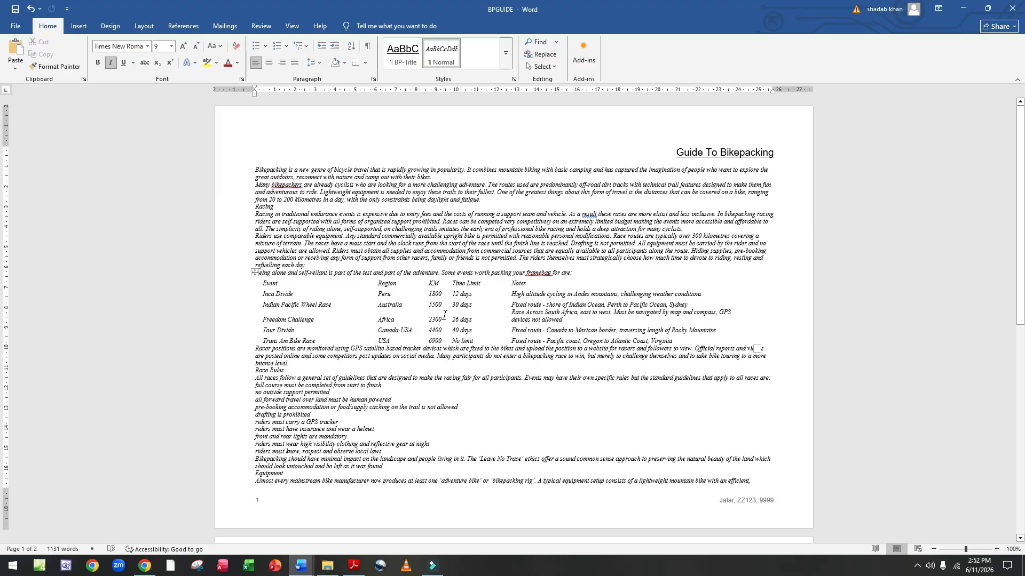
scroll(454, 309, "down", 7)
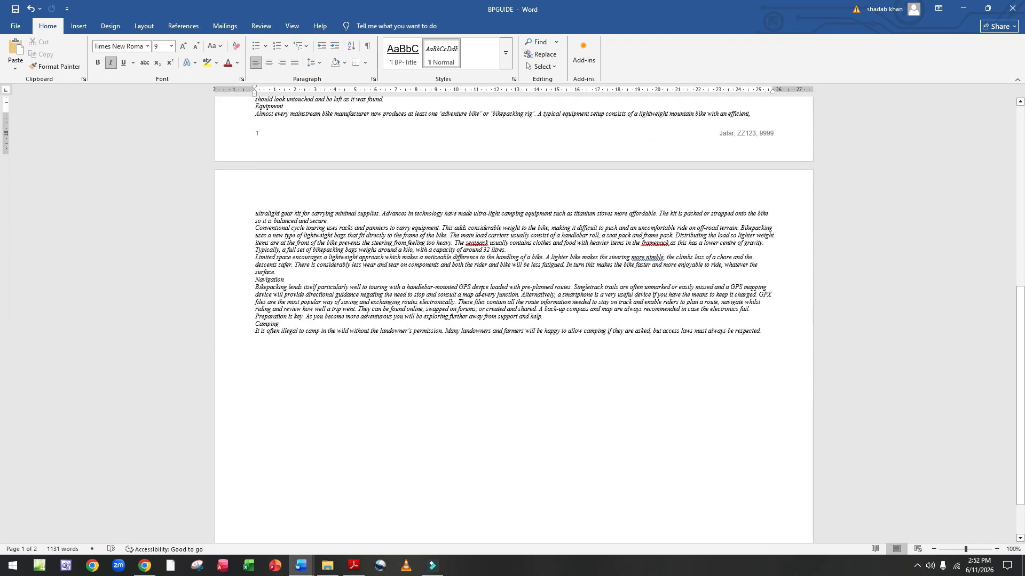
scroll(479, 283, "down", 1)
scroll(478, 276, "up", 8)
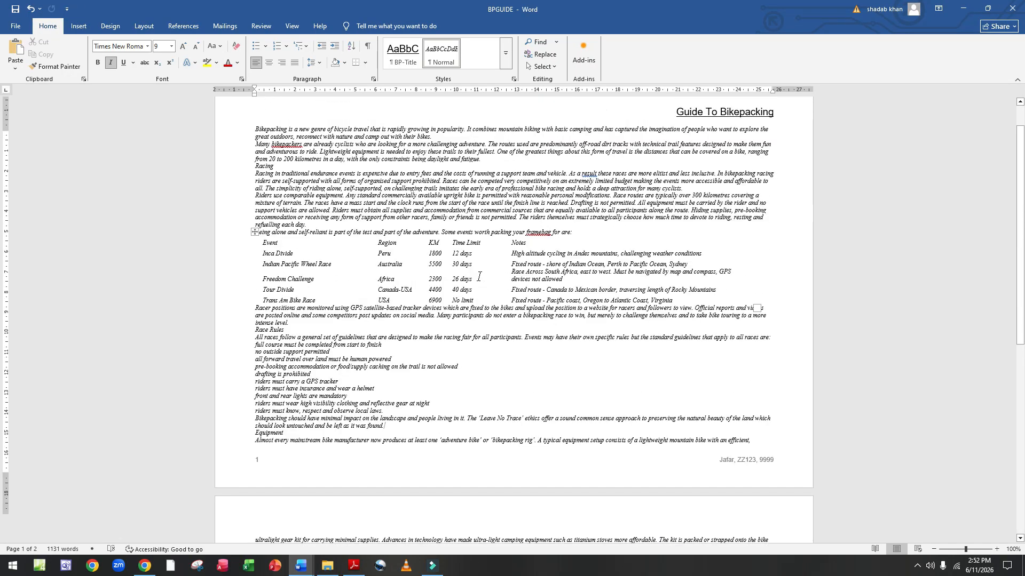
Step: Read step 4 in the exam paper, then start a new style named BP-Subtitle in BPGUIDE and open its full formatting settings
left_click(353, 566)
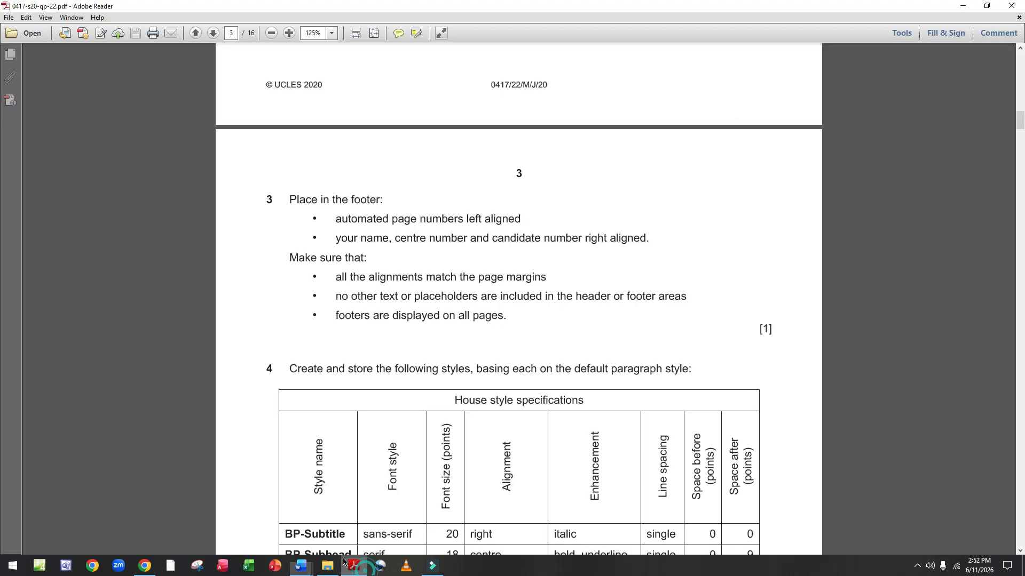
scroll(339, 367, "down", 3)
scroll(338, 367, "down", 2)
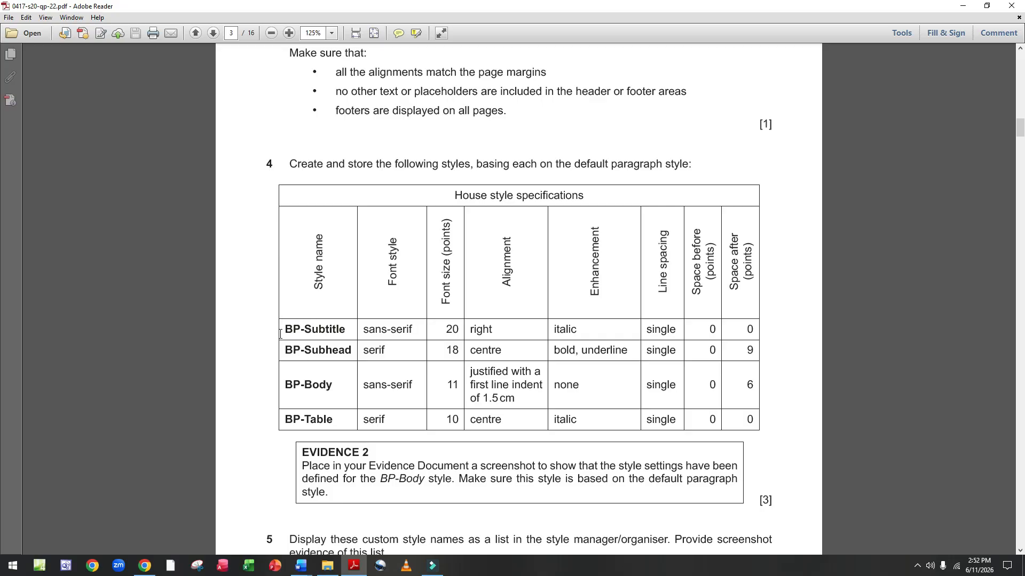
left_click_drag(280, 332, 355, 328)
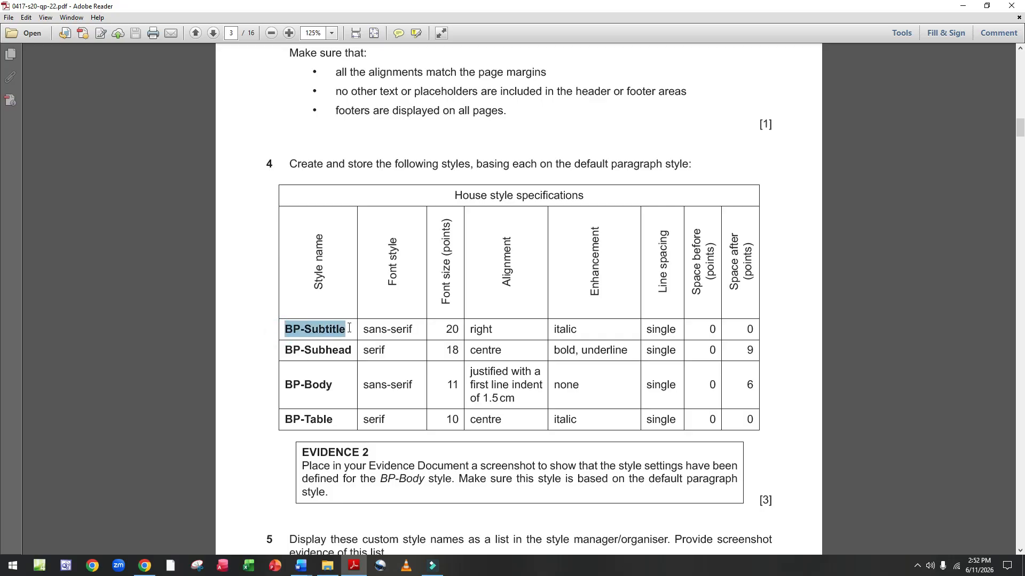
left_click(301, 565)
left_click(345, 533)
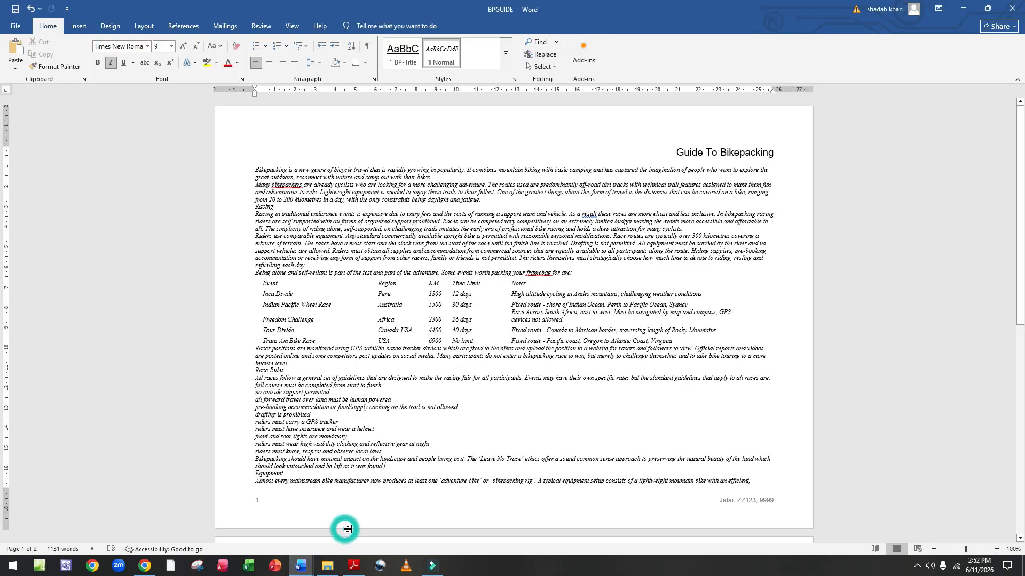
left_click(506, 56)
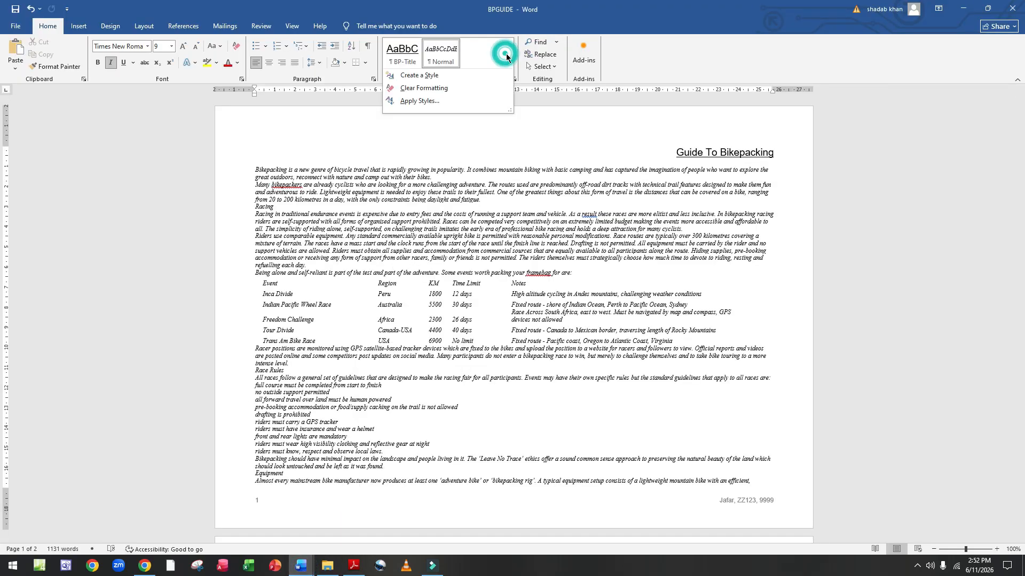
left_click(420, 76)
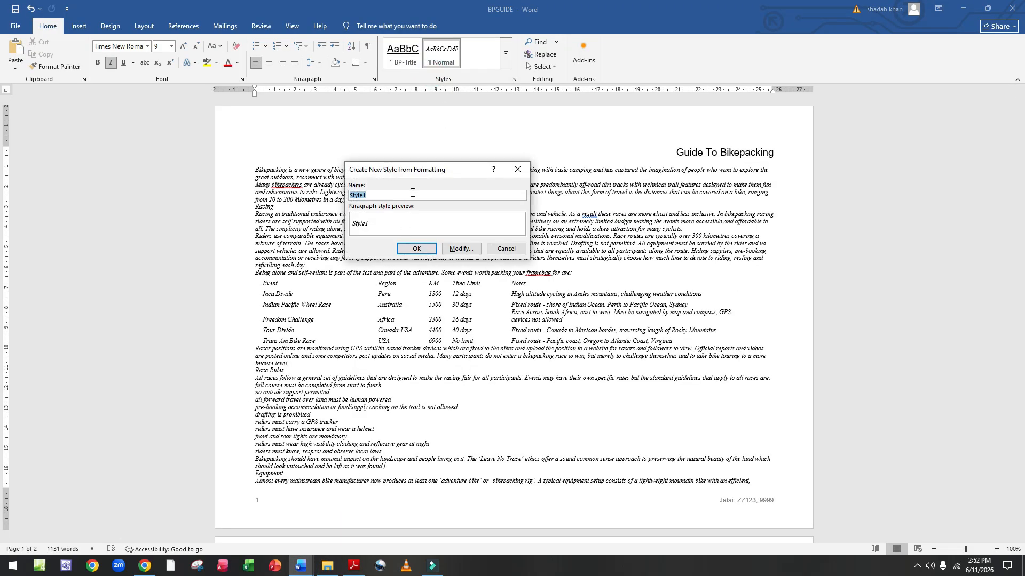
key("BackSpace")
type("BP-Subtitle")
left_click(464, 250)
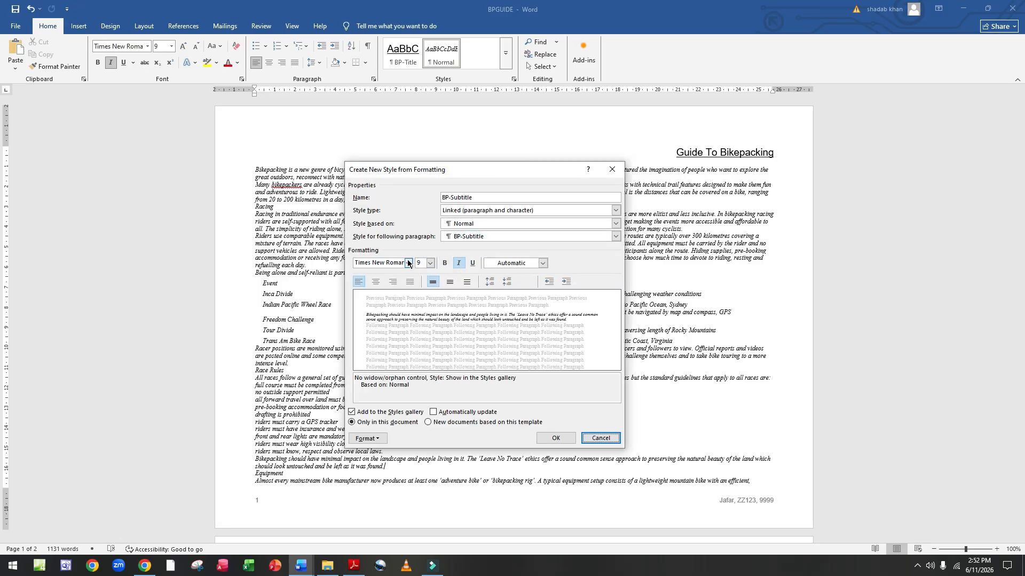
Step: Check the BP-Subtitle font specification in the exam paper and set the style's font to Arial
left_click(353, 565)
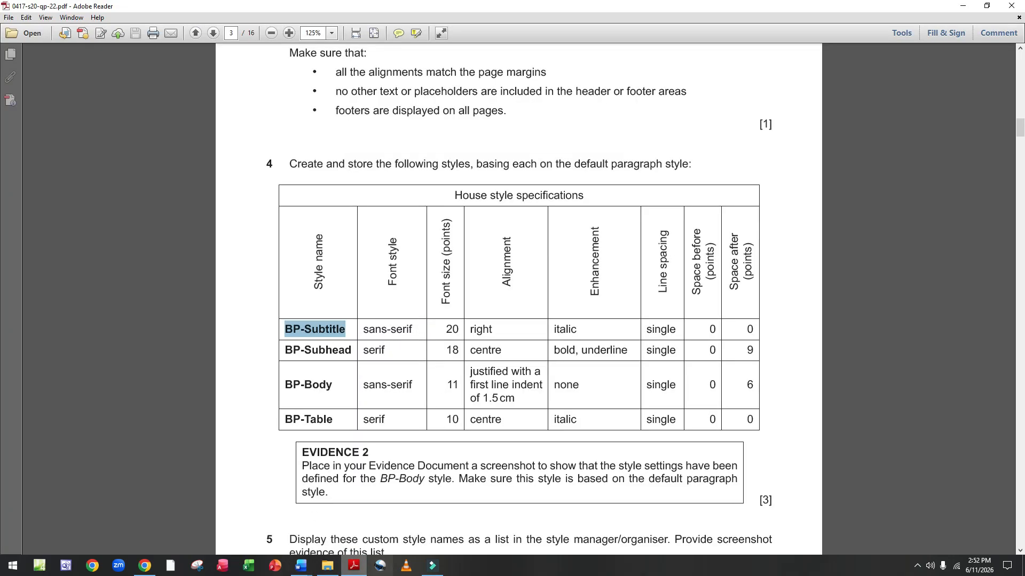
mouse_move(300, 565)
left_click(362, 536)
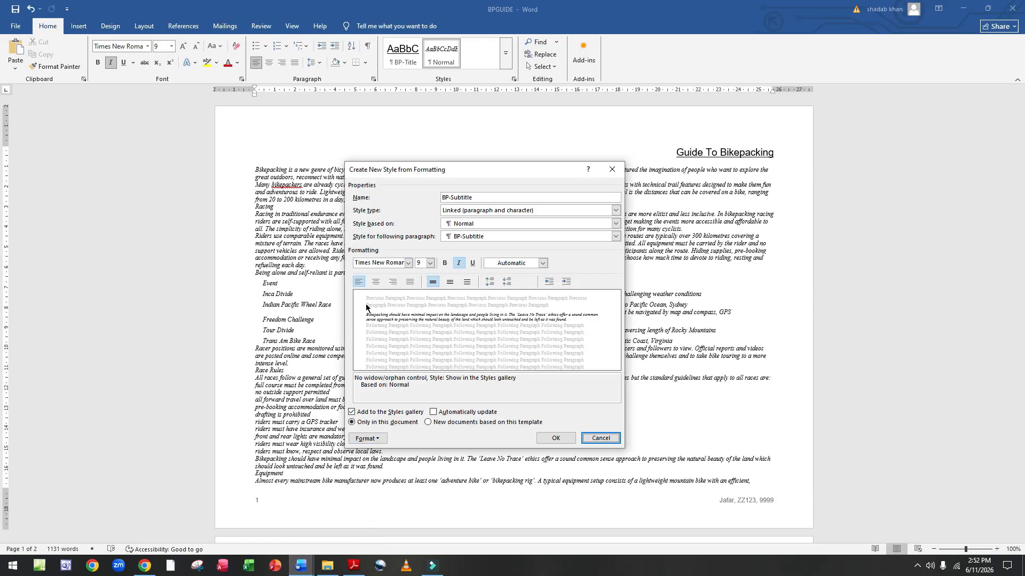
left_click(403, 262)
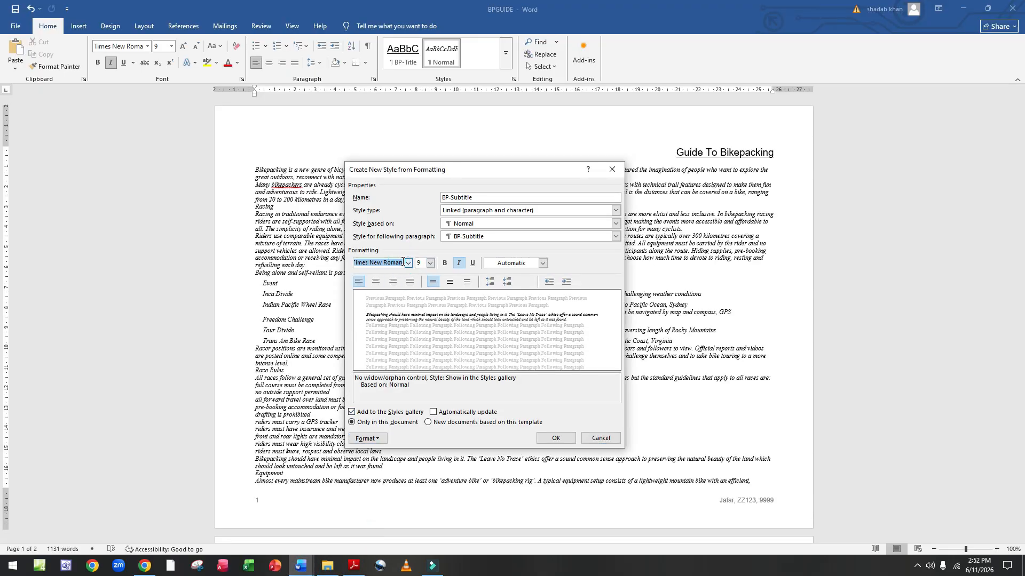
key("BackSpace")
type("Arial")
key("Tab")
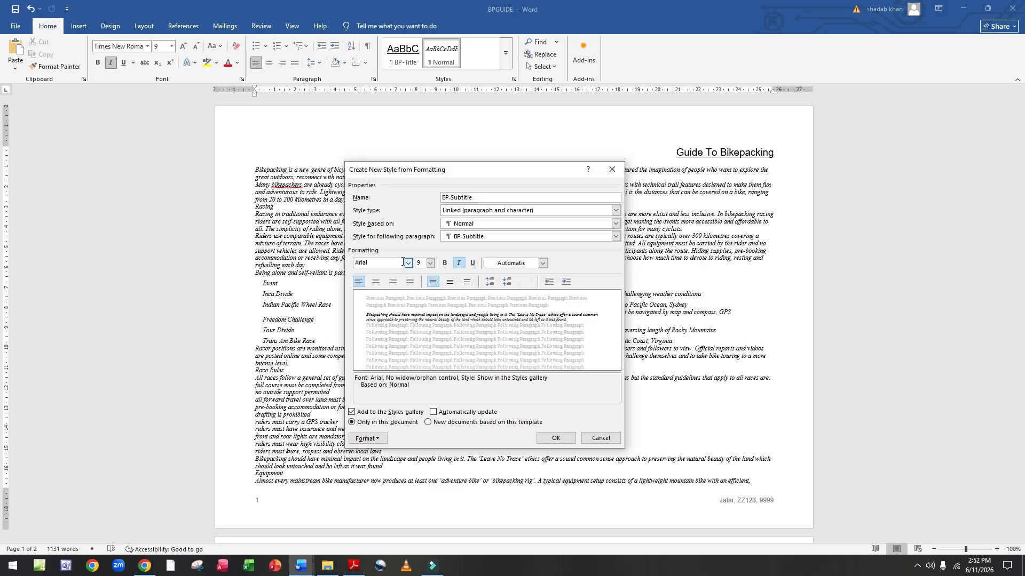
Step: Set the BP-Subtitle style to 20 pt with right alignment, checking the values against the house style table in the exam paper
left_click(353, 565)
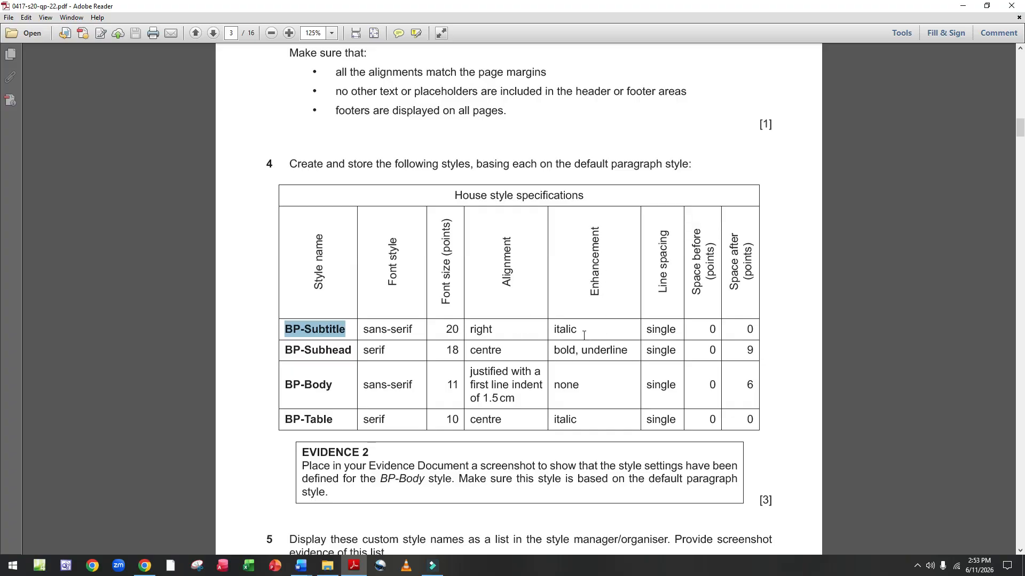
left_click(342, 533)
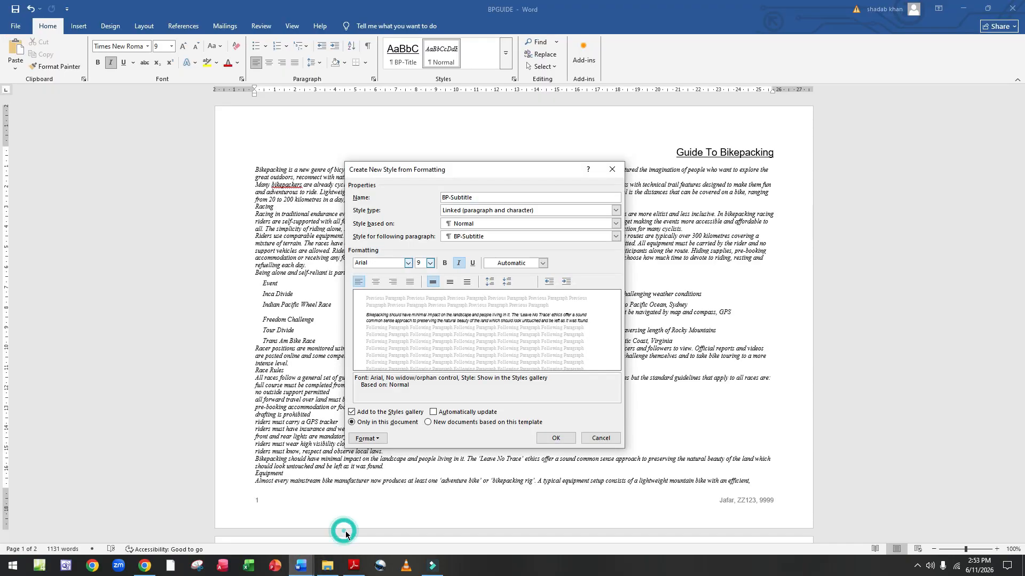
left_click(430, 264)
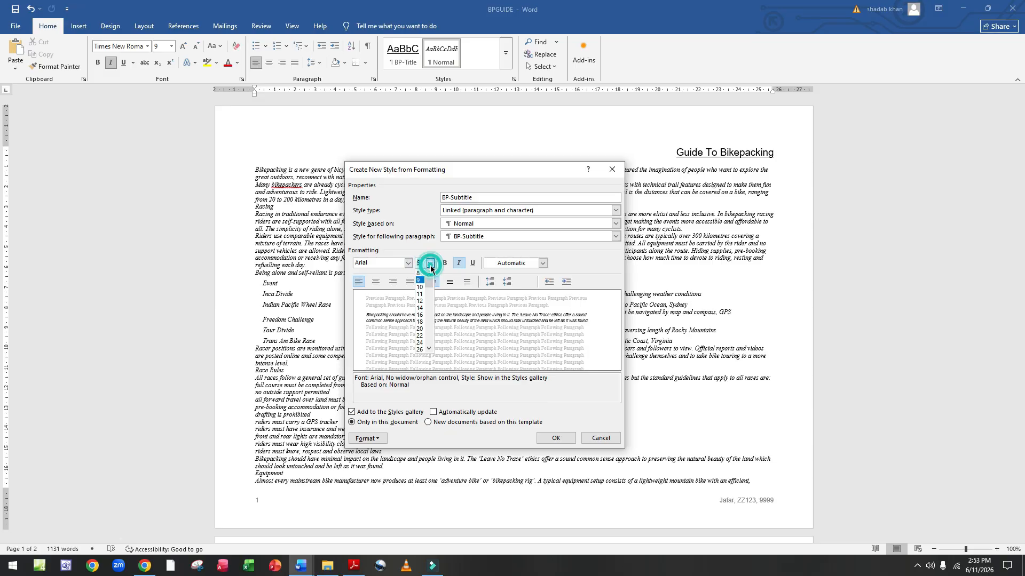
left_click(418, 330)
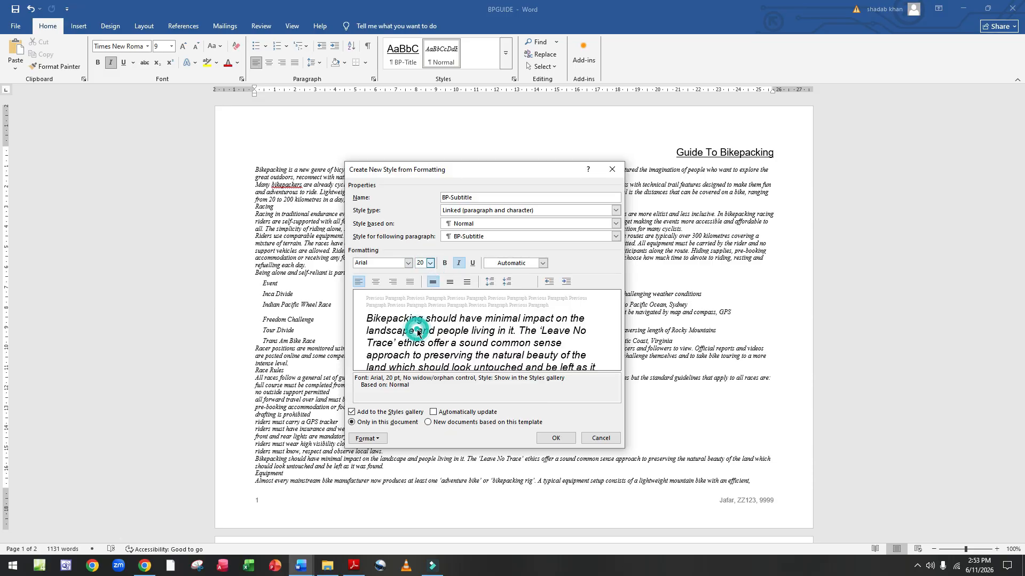
left_click(377, 282)
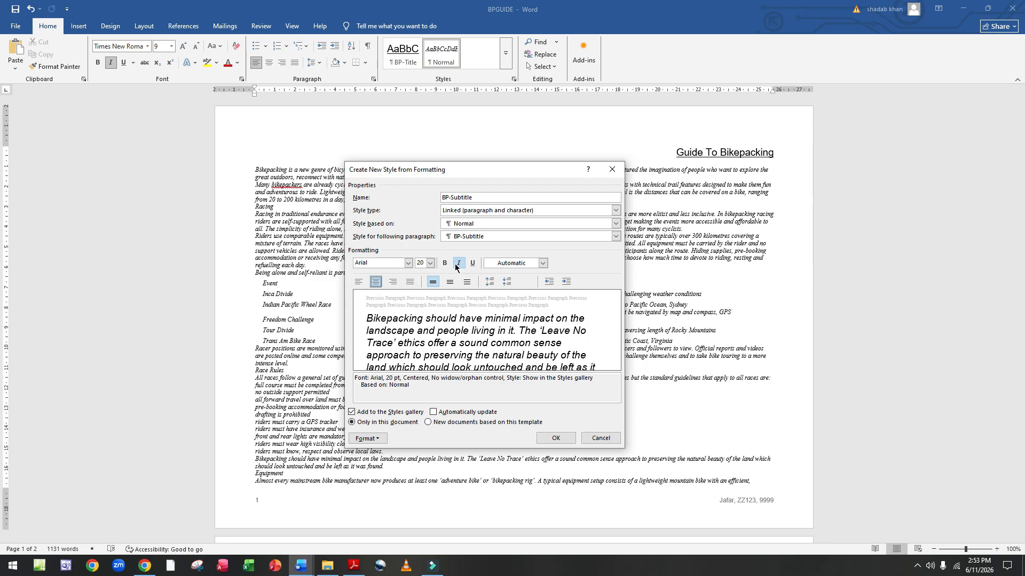
left_click(354, 566)
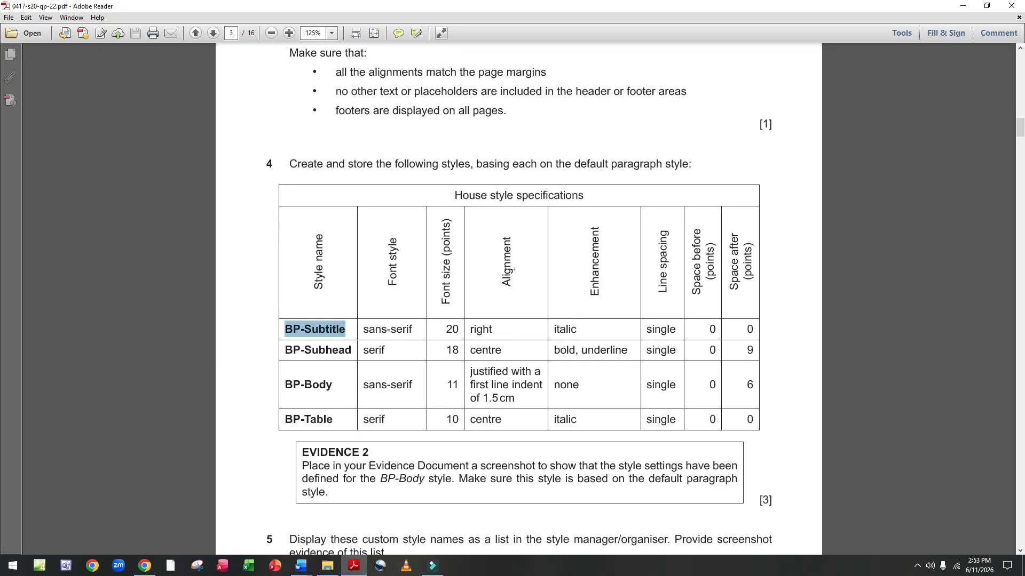
mouse_move(300, 566)
left_click(347, 526)
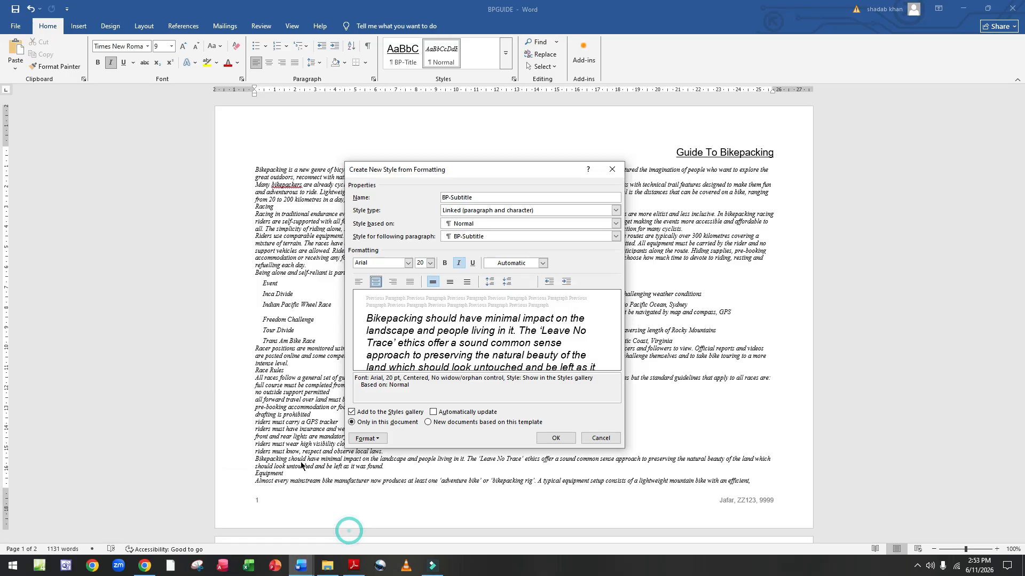
left_click(392, 283)
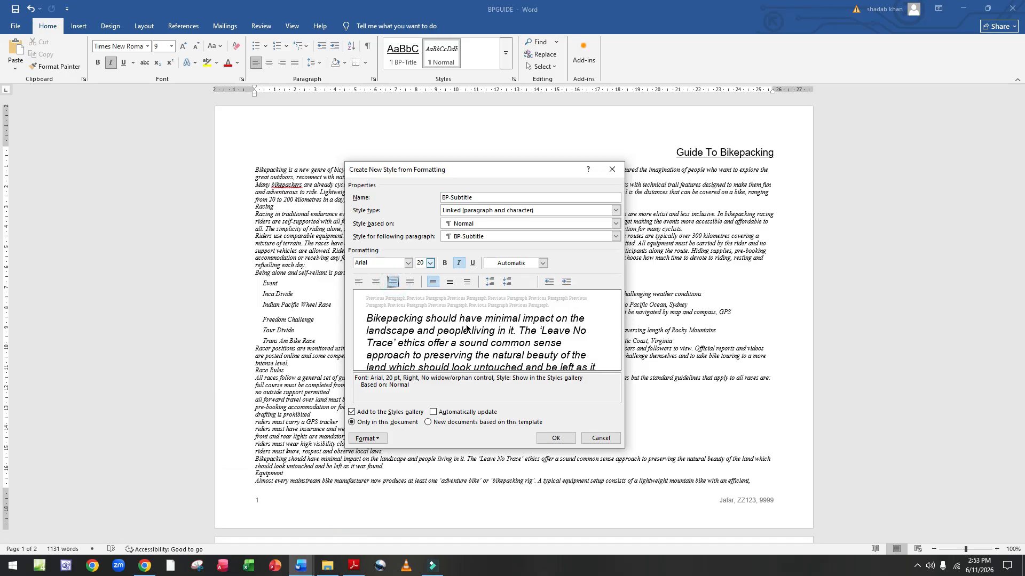
left_click(355, 567)
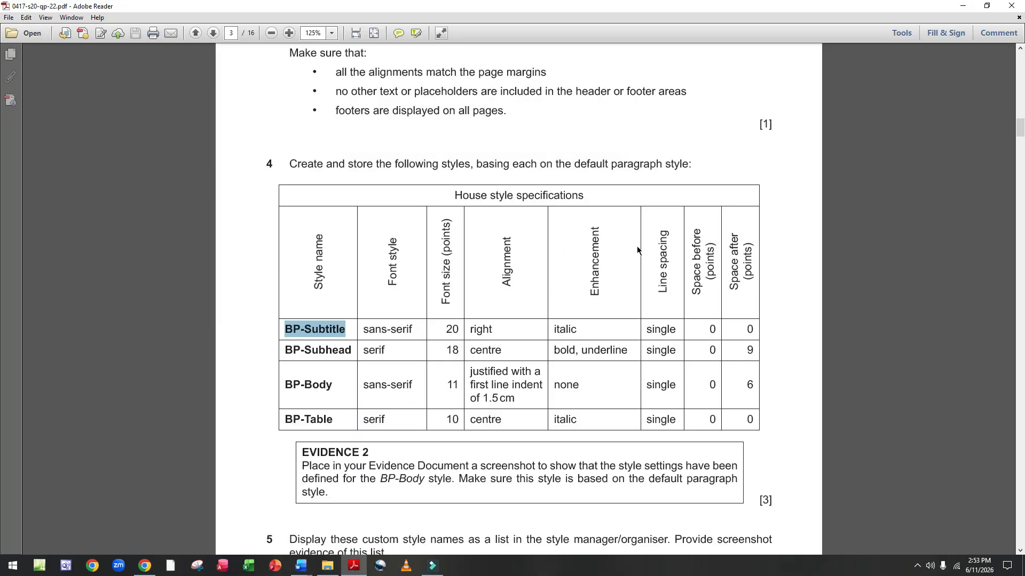
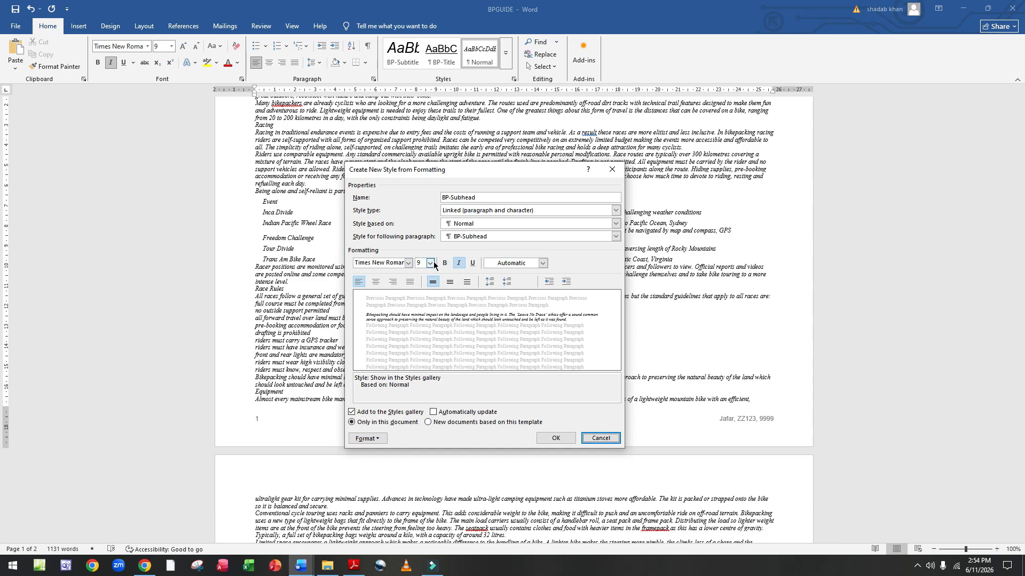
Step: Set the BP-Subhead style's font size to 18 pt and its alignment to centred
left_click(429, 263)
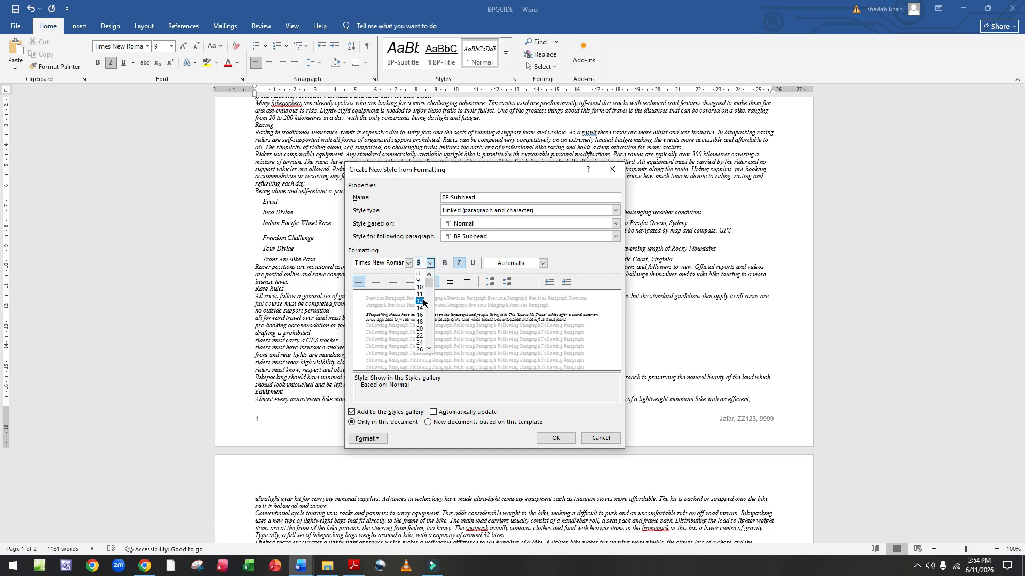
left_click(421, 322)
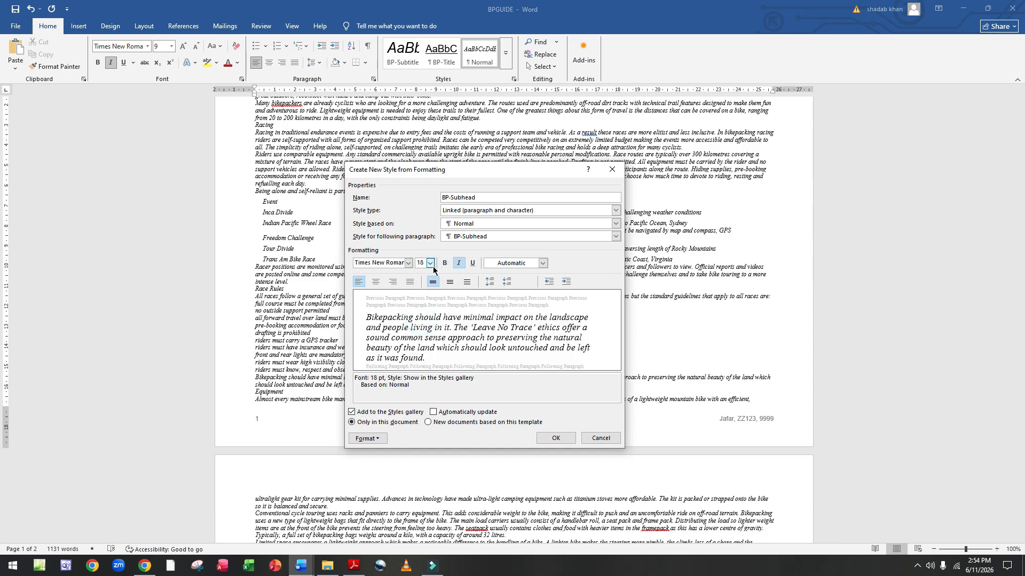
left_click(375, 285)
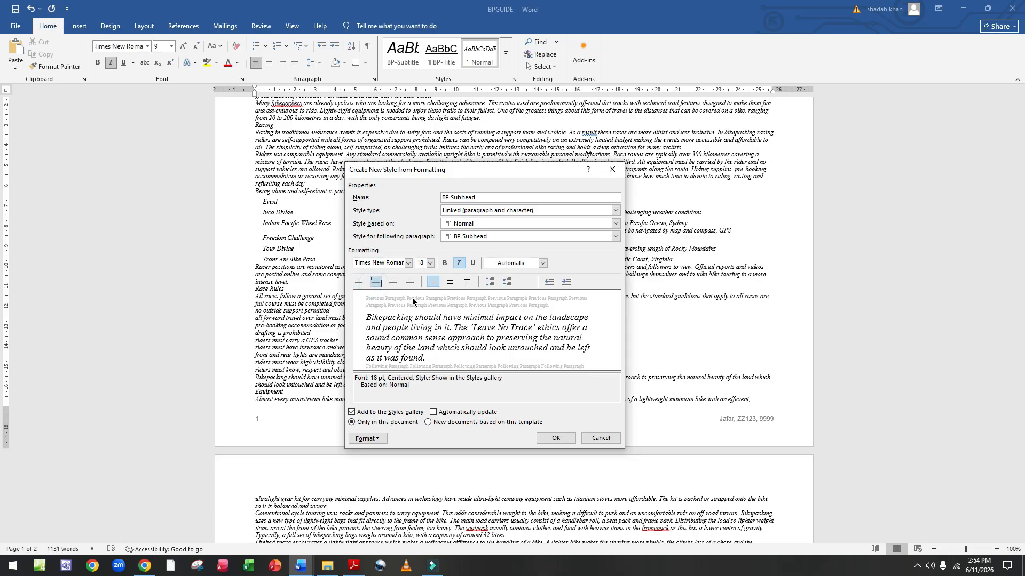
Step: Check the BP-Subhead enhancements in the exam paper, and make the style bold and underlined without italic
left_click(354, 566)
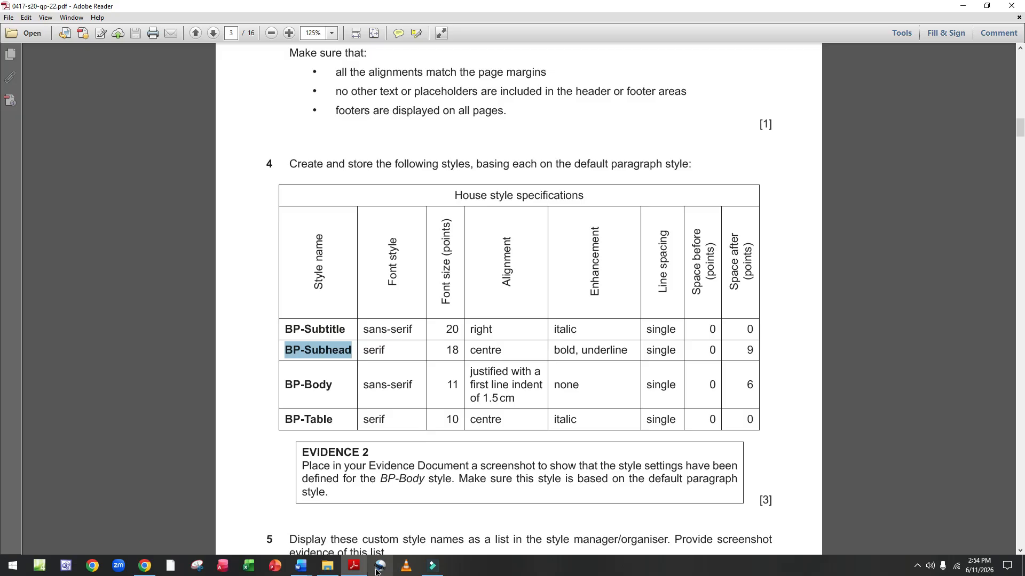
mouse_move(301, 565)
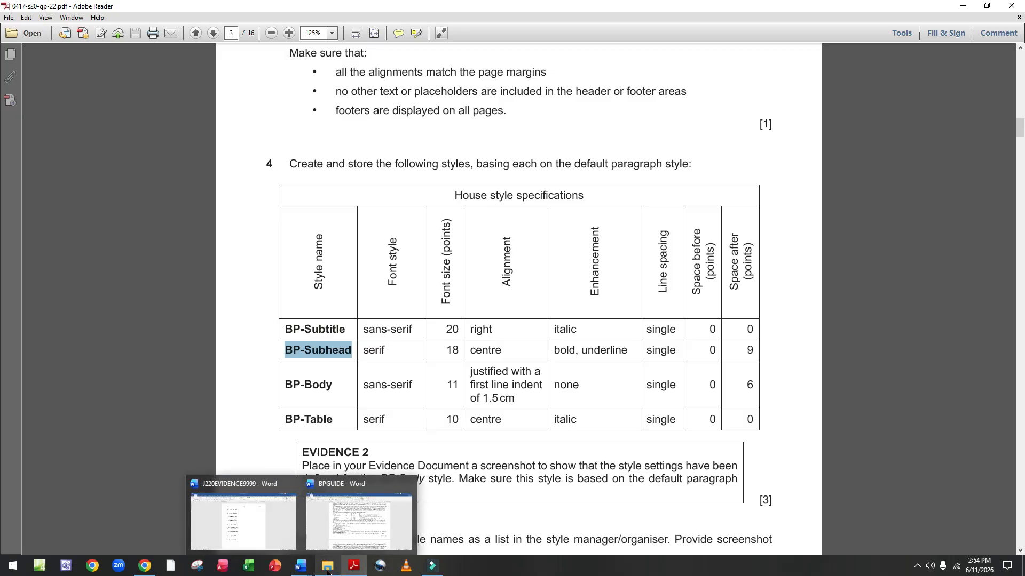
left_click(351, 511)
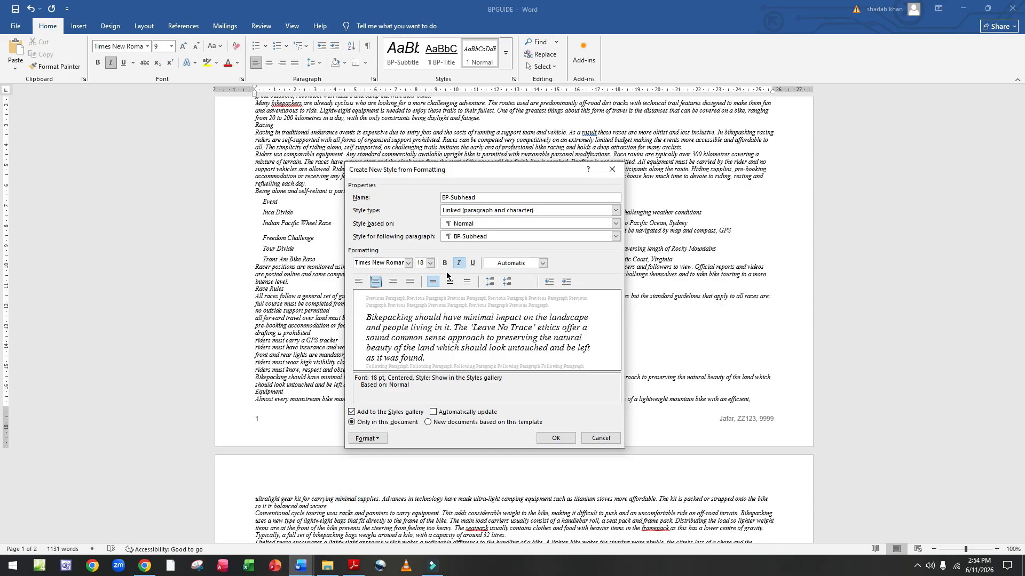
left_click(444, 263)
left_click(472, 263)
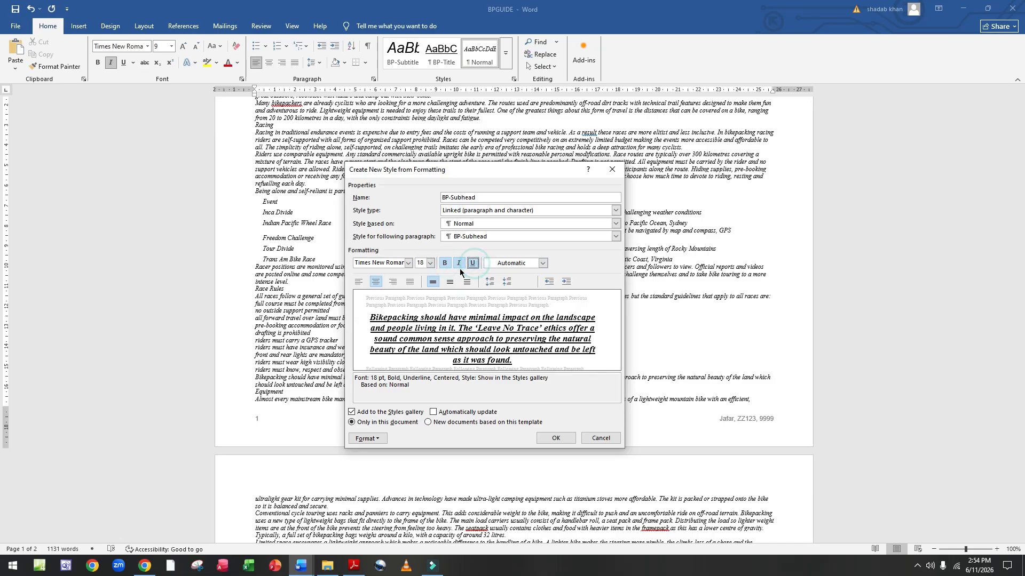
left_click(459, 263)
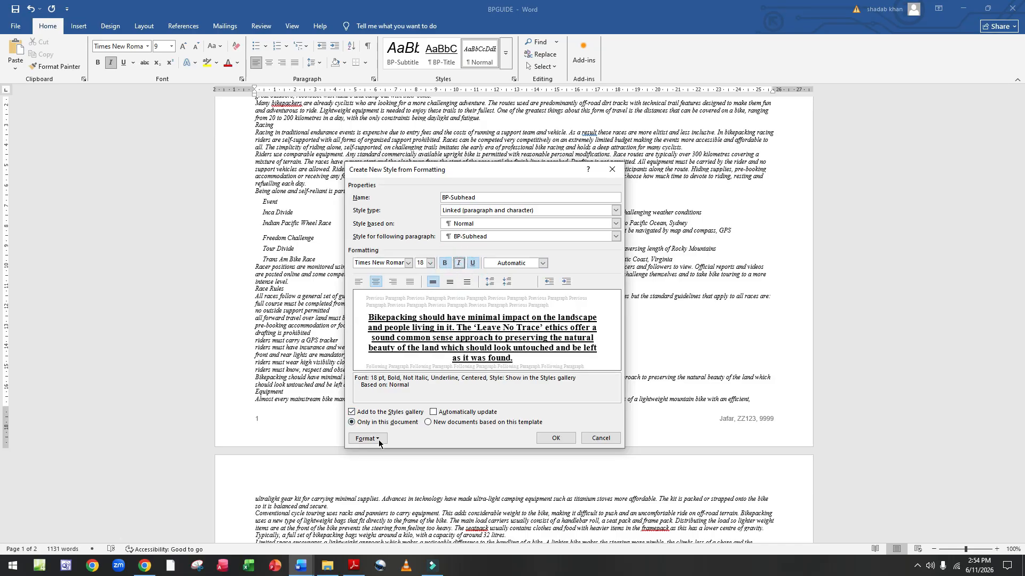
Step: Set the BP-Subhead style's spacing after to 9 pt, checking it against the exam paper's house style table, and save the style
left_click(353, 566)
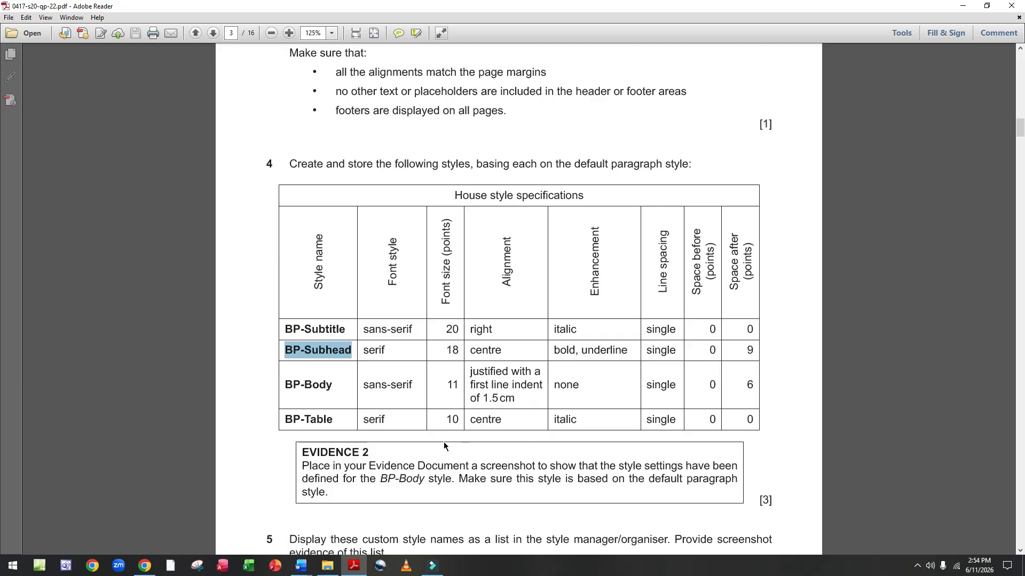
mouse_move(300, 566)
left_click(352, 521)
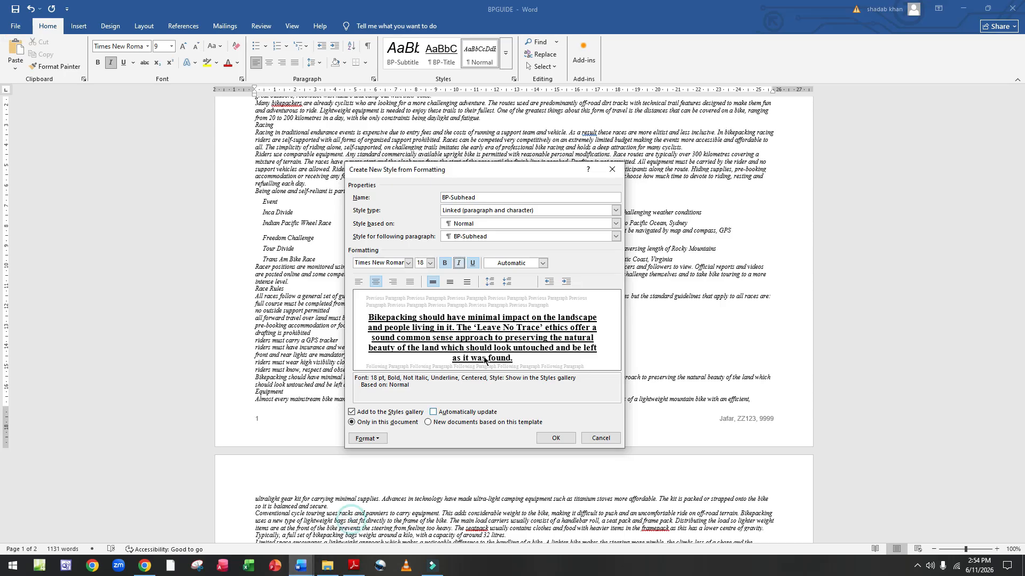
left_click(364, 439)
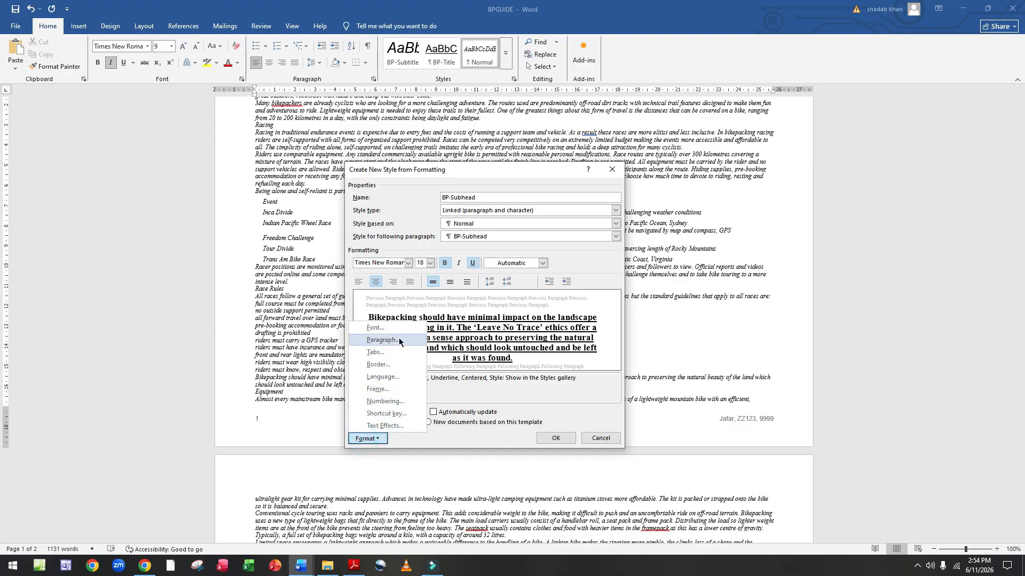
left_click(399, 340)
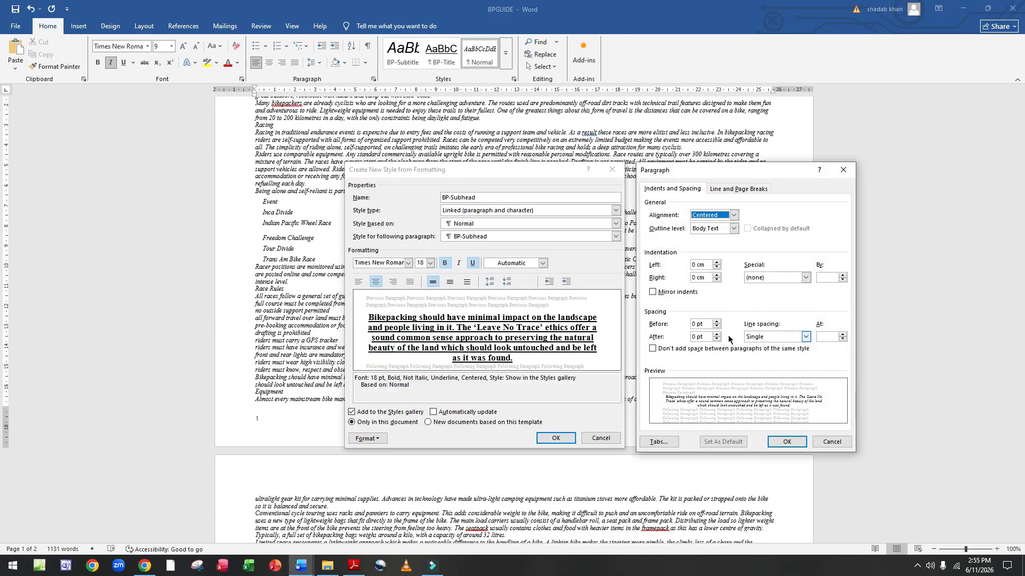
left_click(695, 337)
key("BackSpace")
left_click(352, 567)
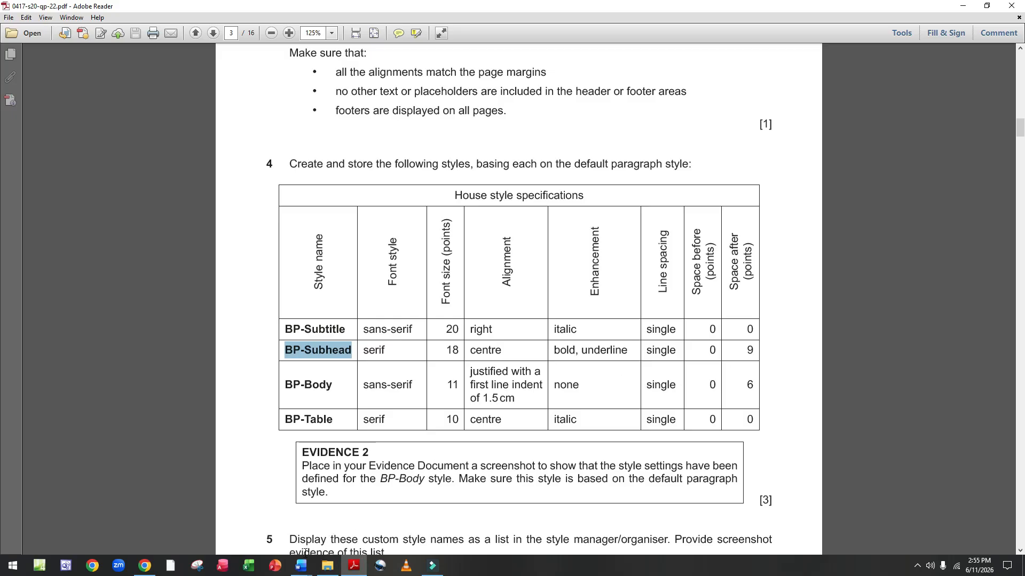
mouse_move(301, 565)
left_click(358, 510)
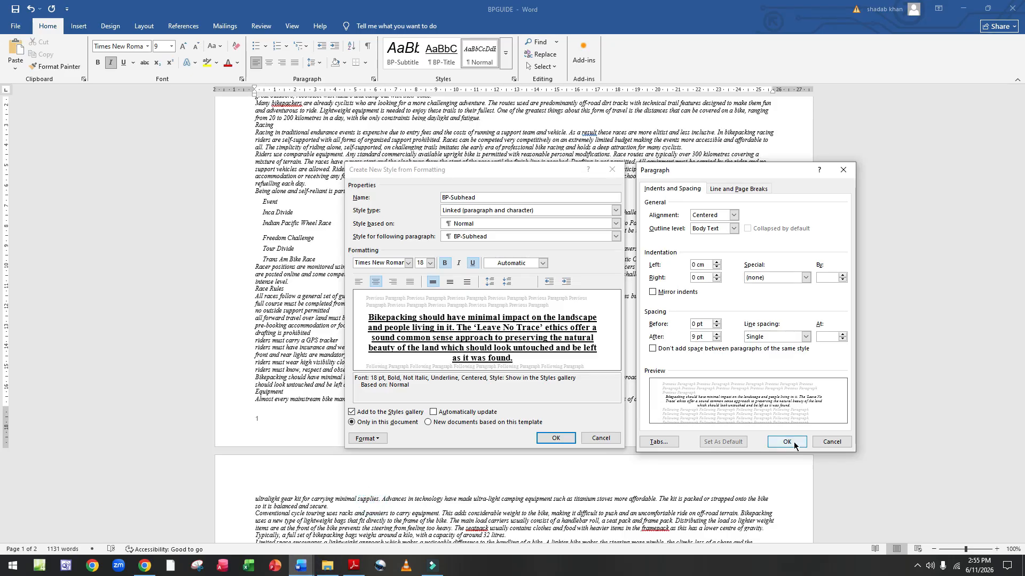
left_click(794, 444)
left_click(556, 438)
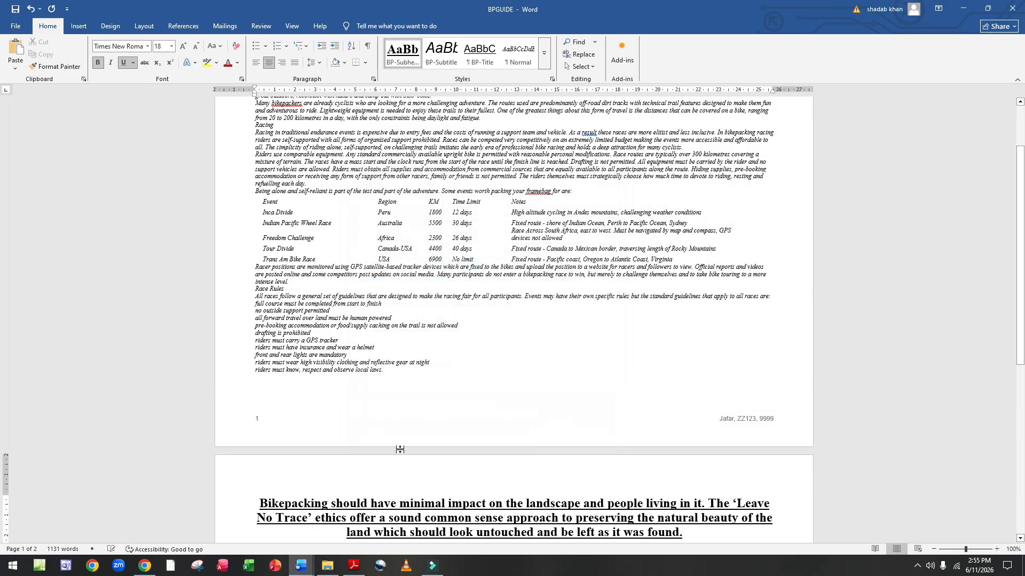
Step: Return the current paragraph to Normal and start a new style named BP-Body from the exam paper, opening its full formatting settings
left_click(518, 53)
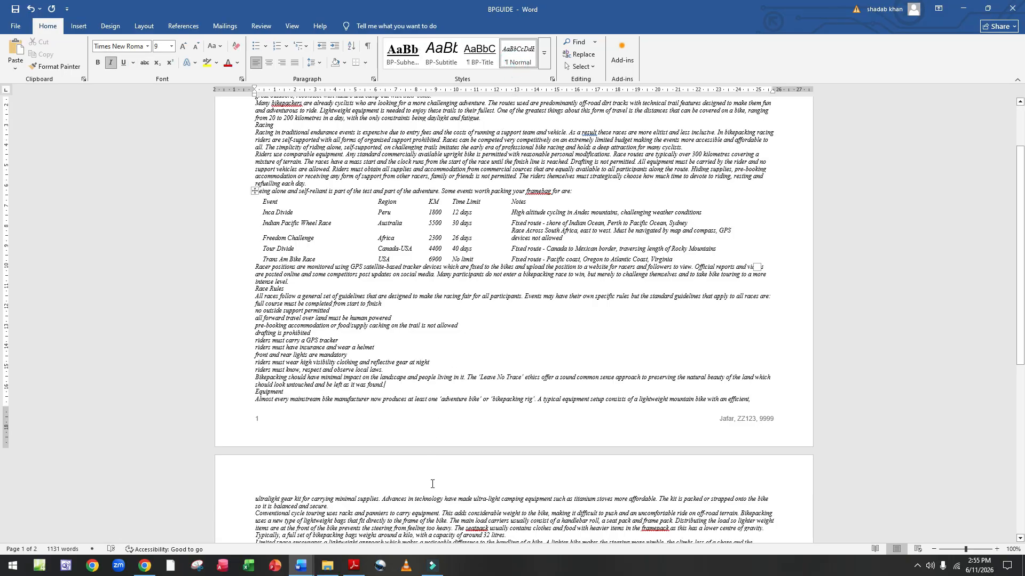
left_click(354, 565)
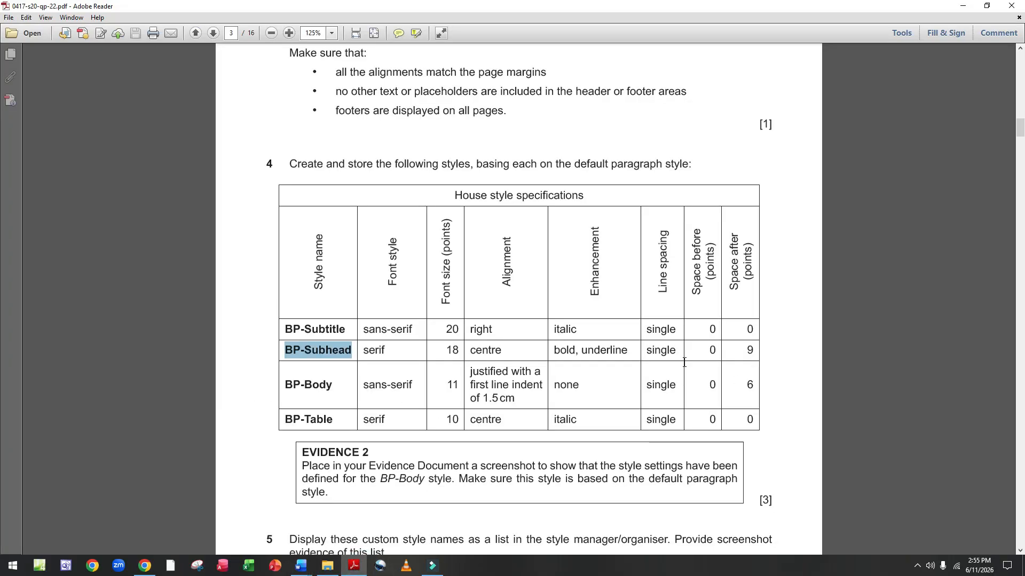
left_click_drag(286, 384, 333, 384)
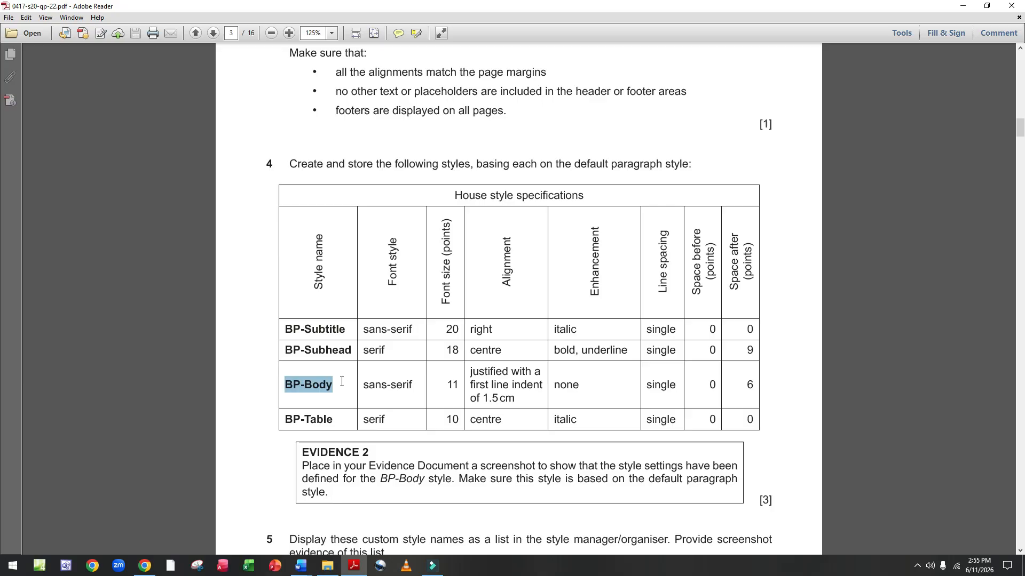
left_click(359, 525)
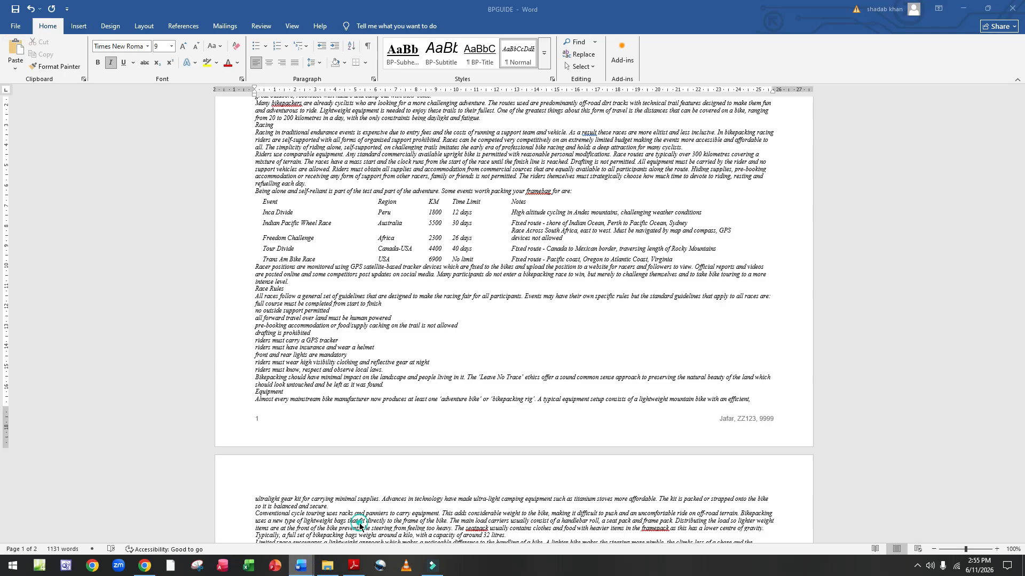
left_click(543, 52)
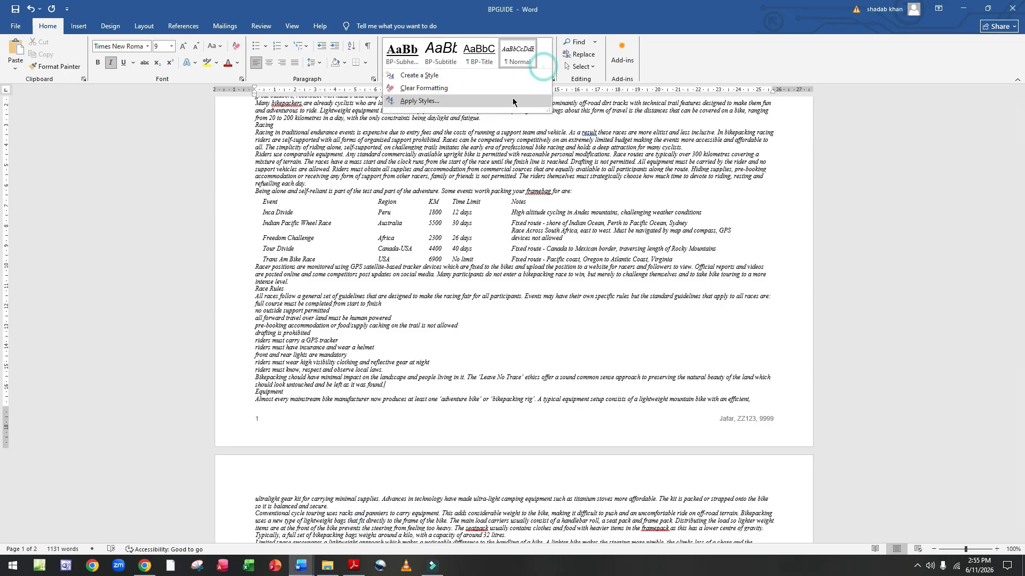
left_click(494, 76)
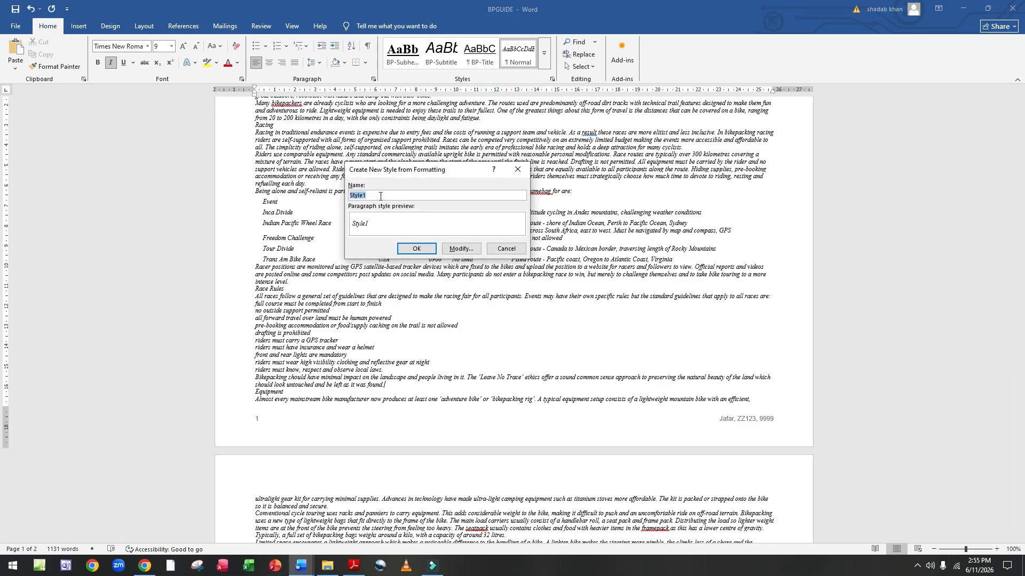
type("BP-Body")
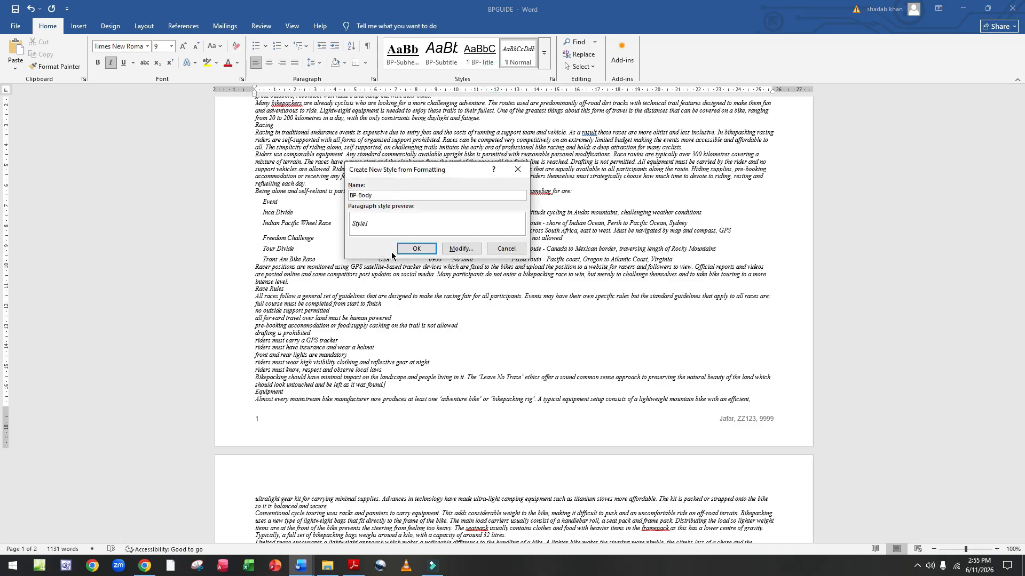
left_click(460, 249)
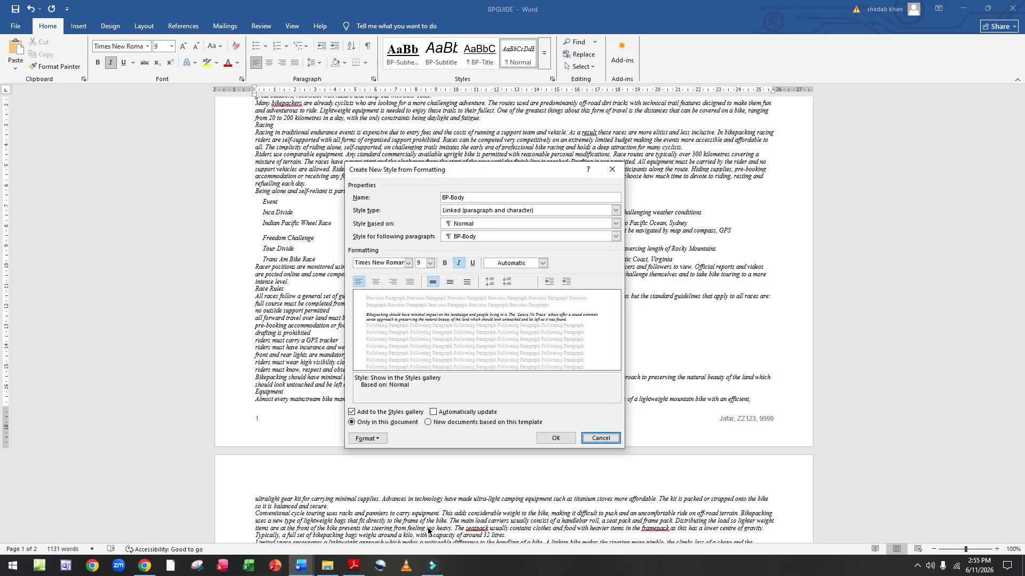
Step: Check the BP-Body row in the exam paper and set the style's font to Arial, 11 pt
left_click(354, 566)
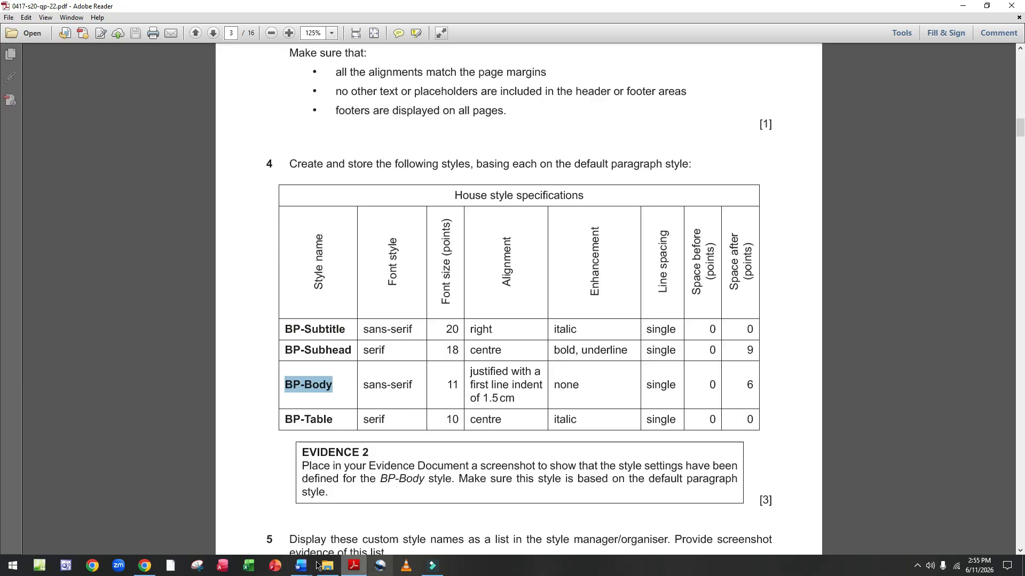
mouse_move(301, 565)
left_click(338, 533)
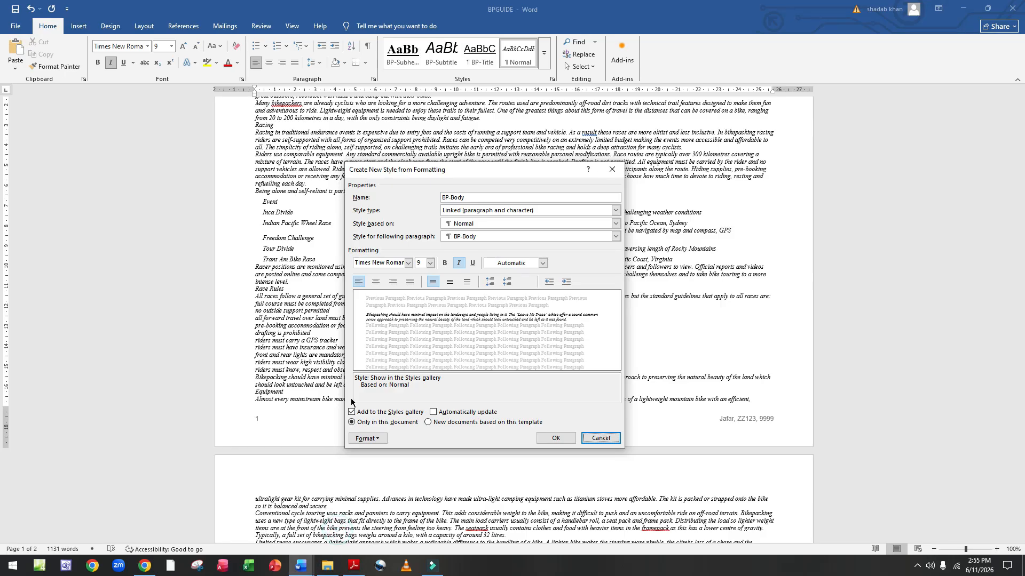
left_click(399, 261)
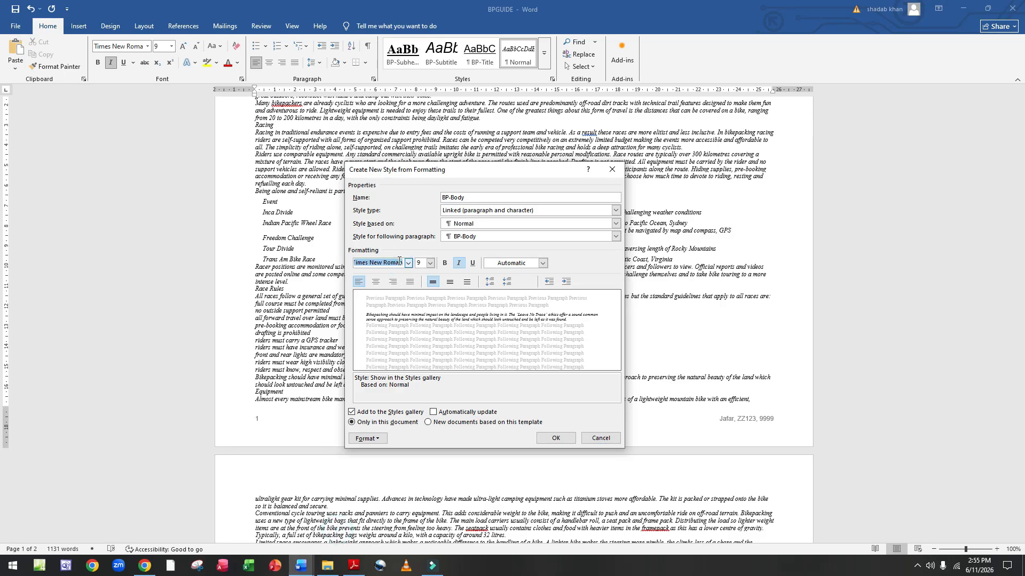
key("BackSpace")
type("Arial")
key("Return")
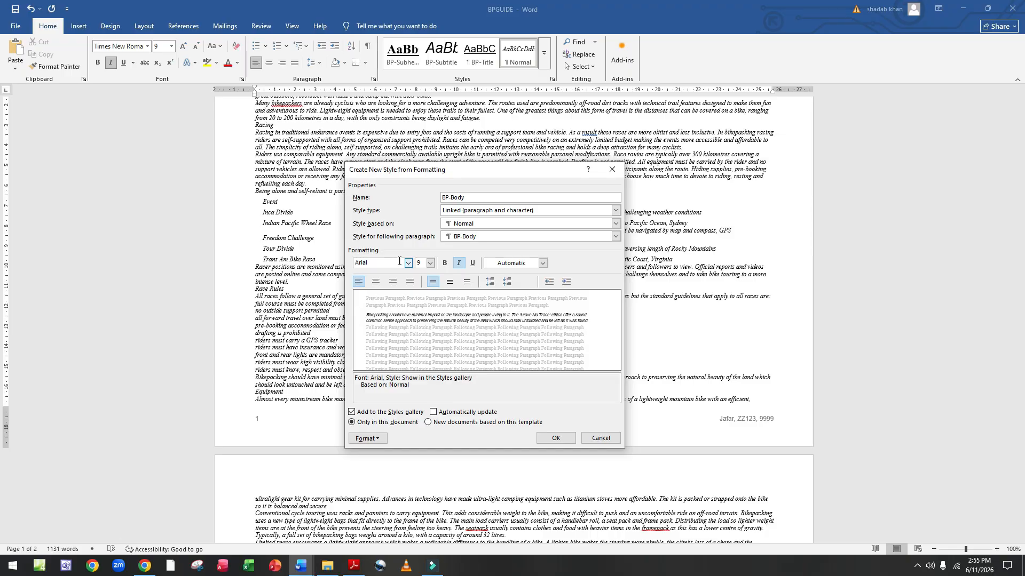
left_click(430, 266)
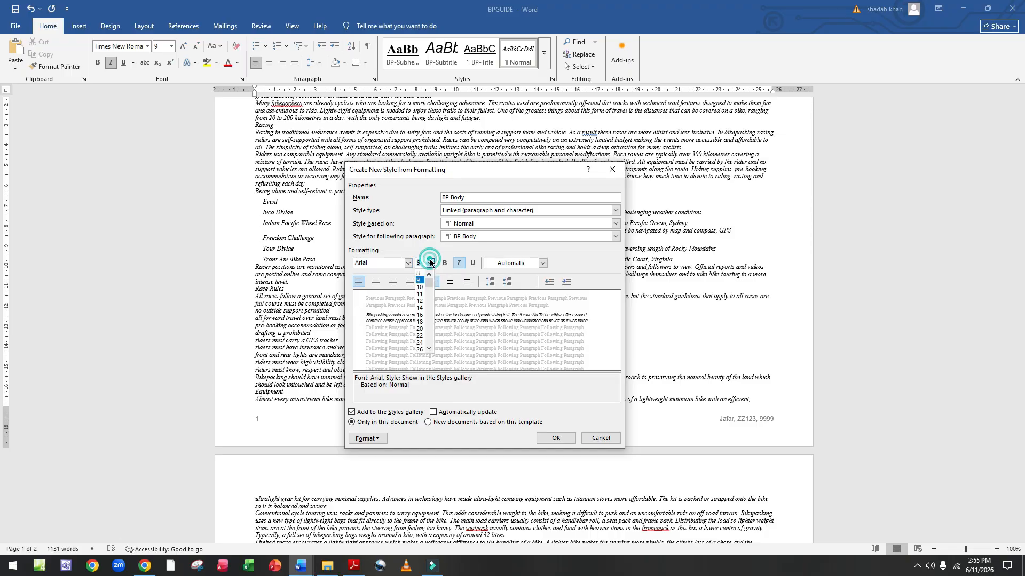
left_click(420, 294)
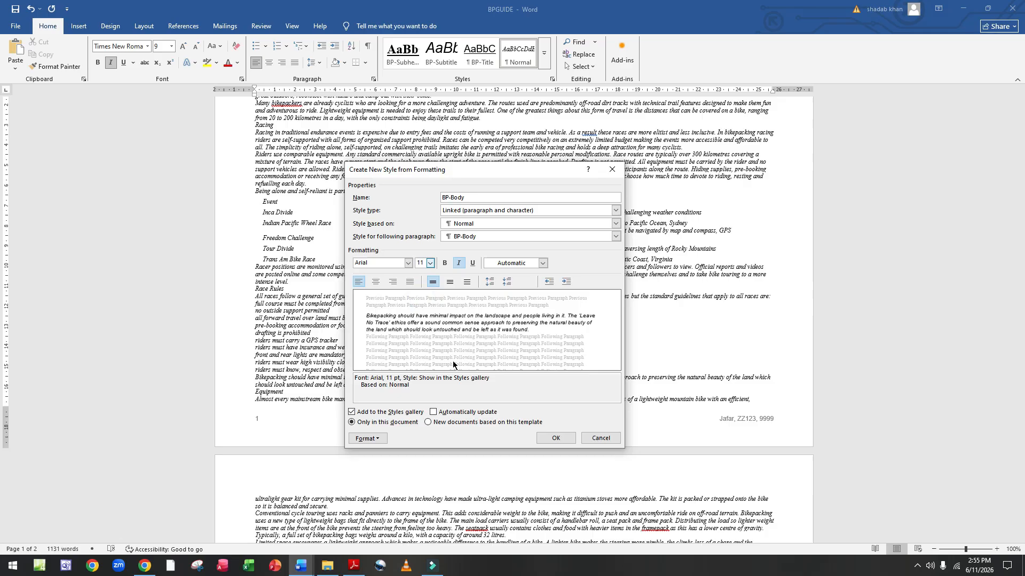
Step: Set the BP-Body style's paragraph format to justified alignment with a 1.5 cm first line indent
left_click(370, 438)
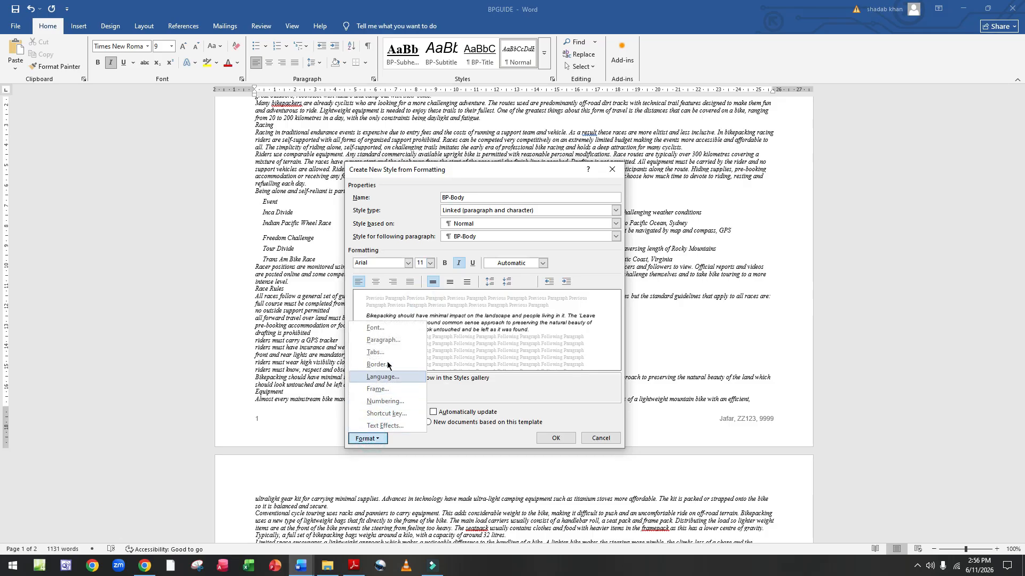
left_click(390, 341)
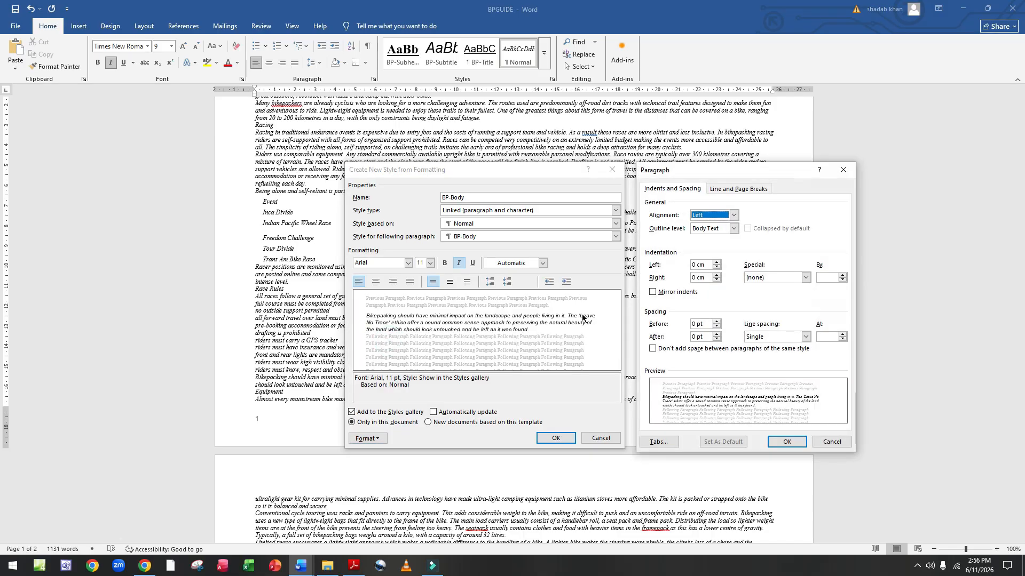
left_click(734, 215)
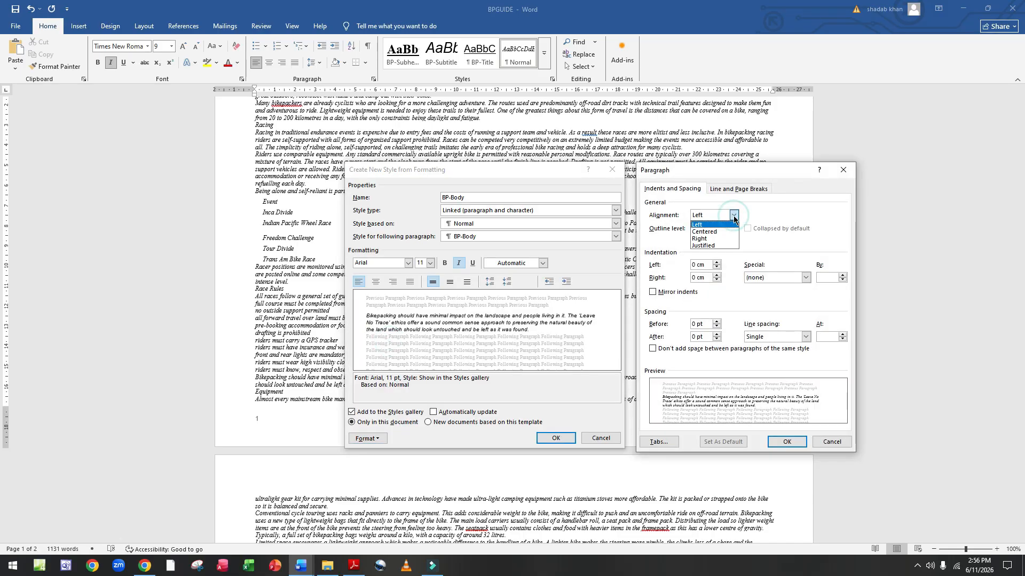
left_click(710, 246)
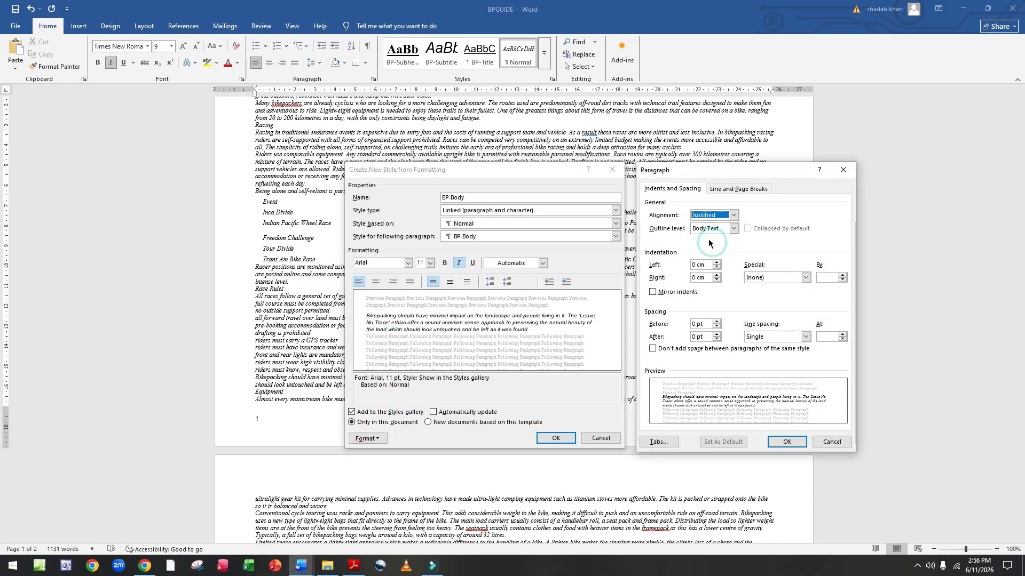
left_click(809, 277)
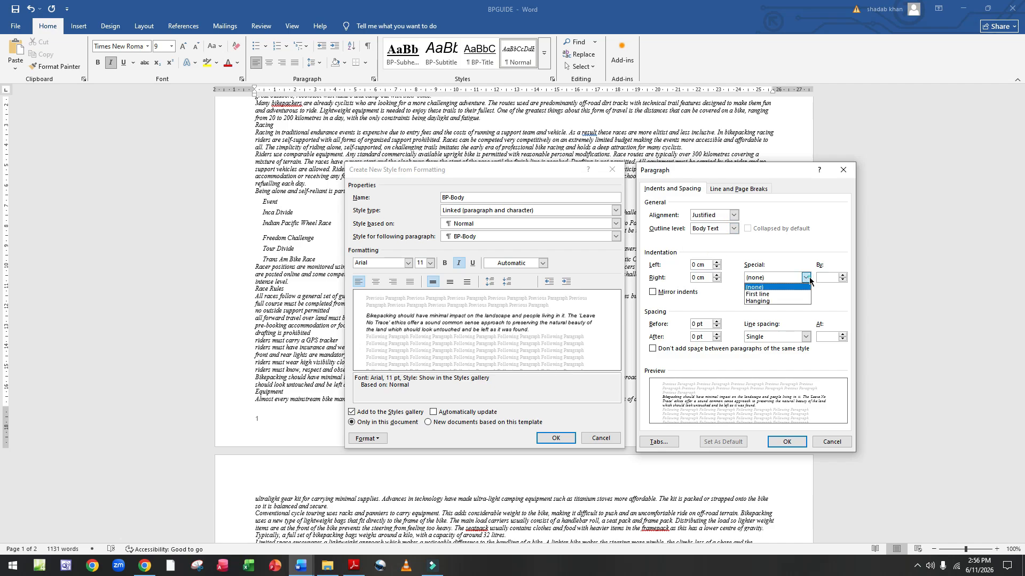
left_click(755, 294)
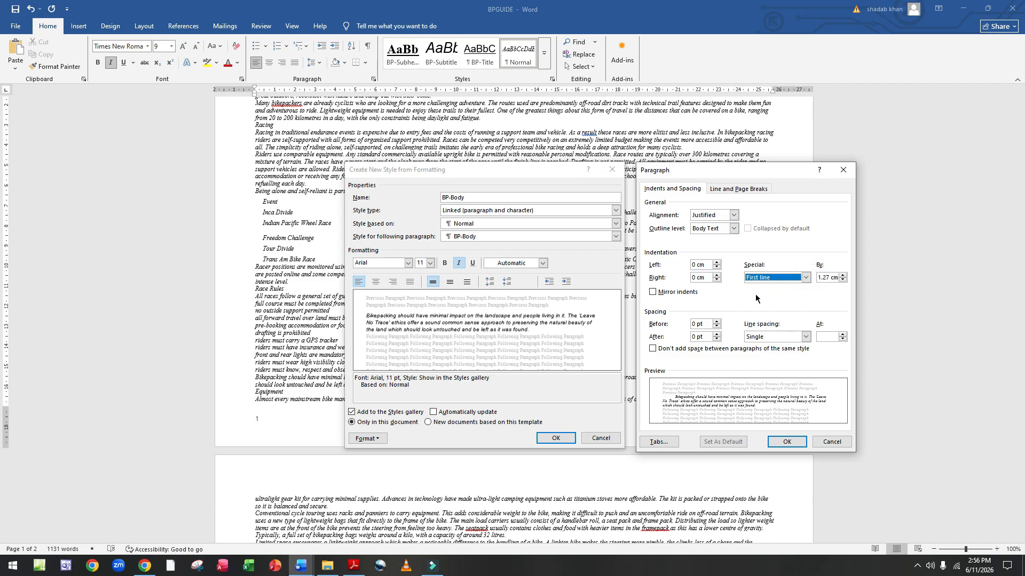
left_click(843, 281)
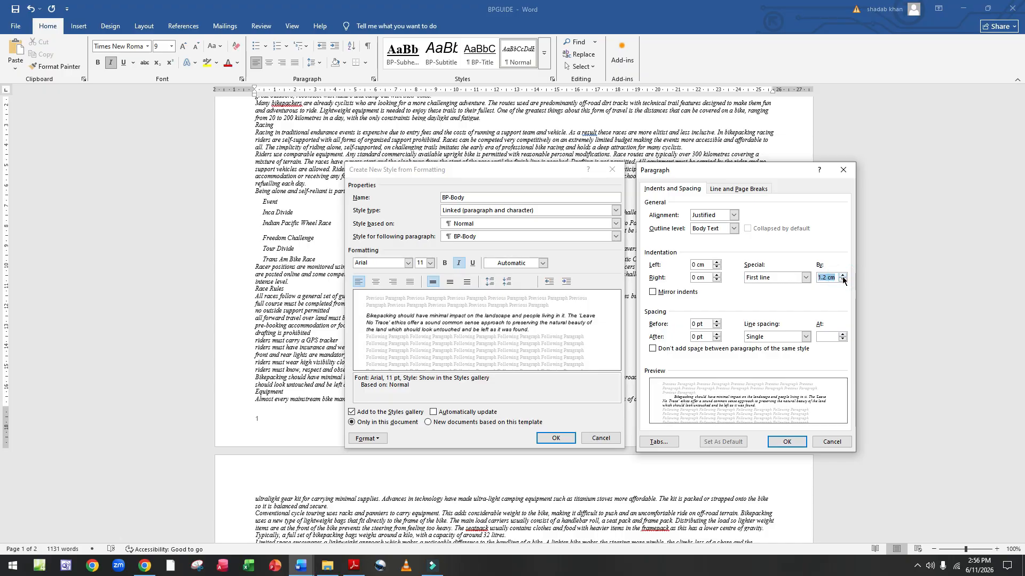
left_click(842, 274)
left_click(842, 275)
left_click(843, 275)
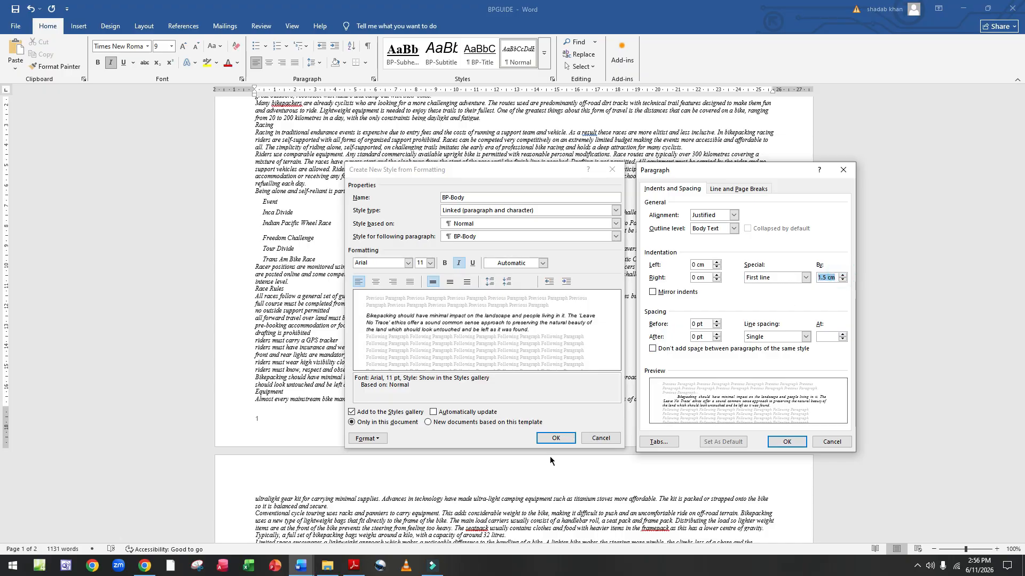
Step: Check the BP-Body spacing in the exam paper, set the style's spacing after to 6 pt, and save the style
left_click(353, 566)
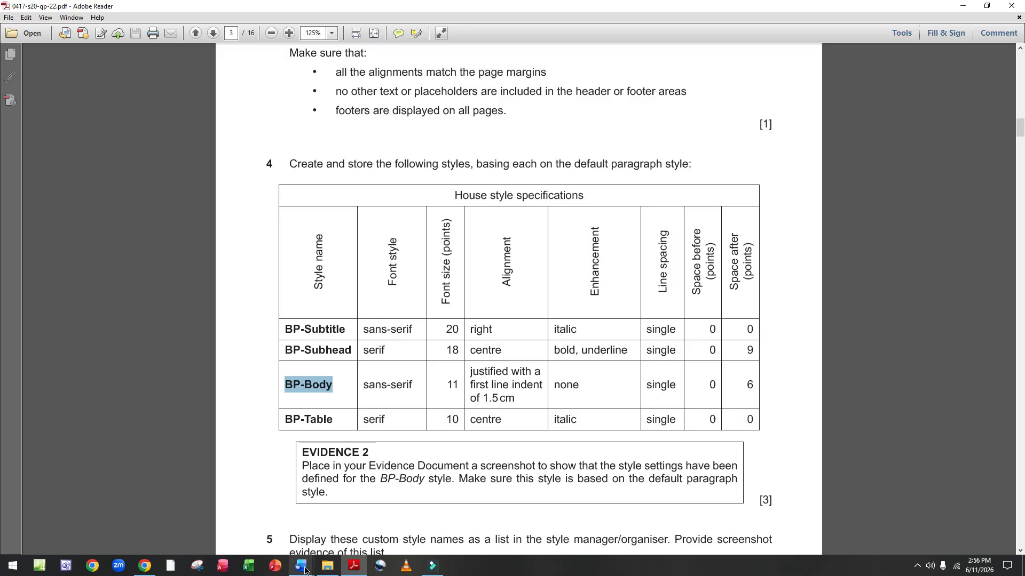
mouse_move(301, 565)
left_click(335, 505)
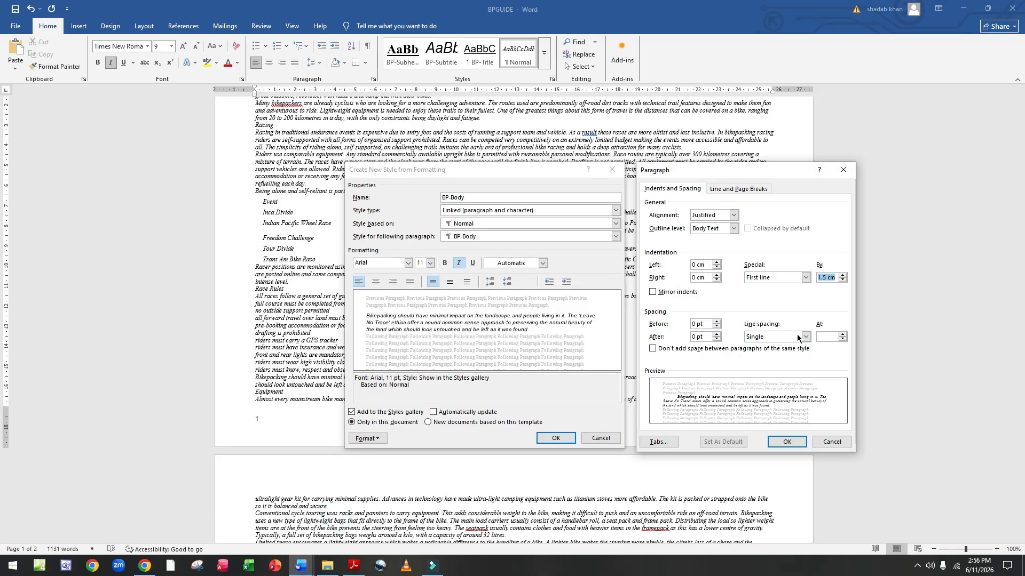
left_click(697, 337)
key("BackSpace")
left_click(799, 443)
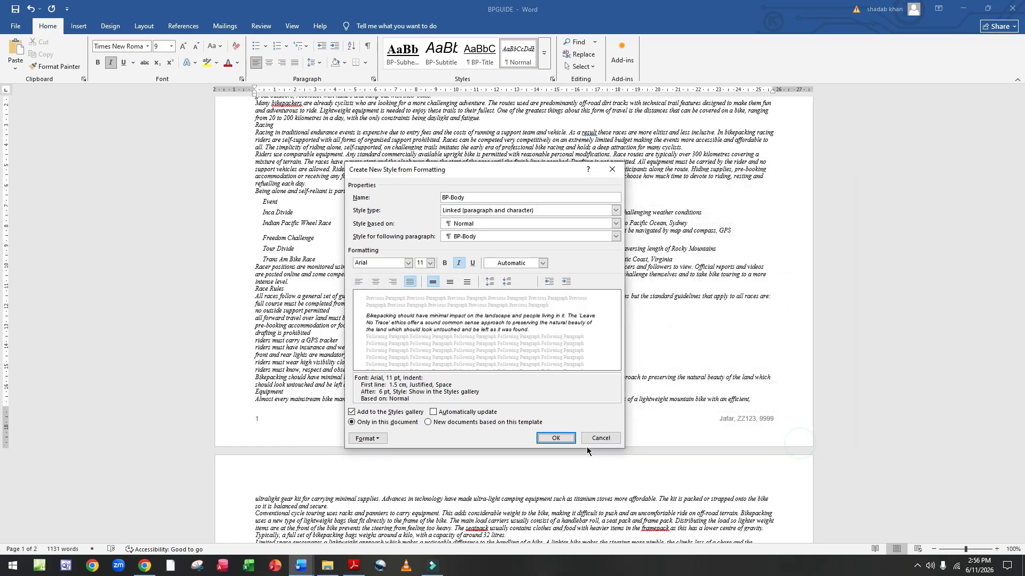
left_click(555, 438)
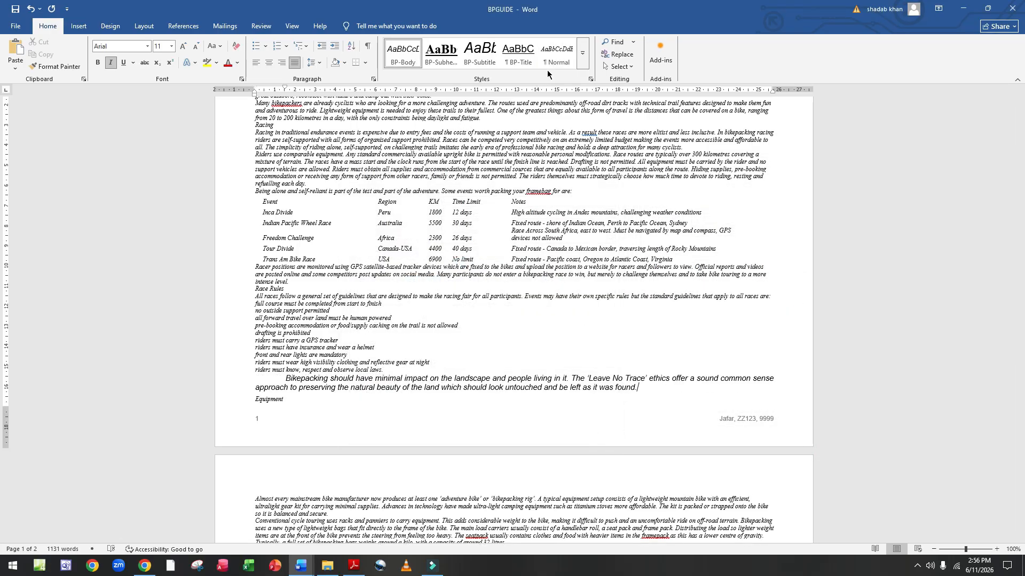
Step: Return the current paragraph to Normal and modify the BP-Body style to remove its italic formatting
left_click(554, 56)
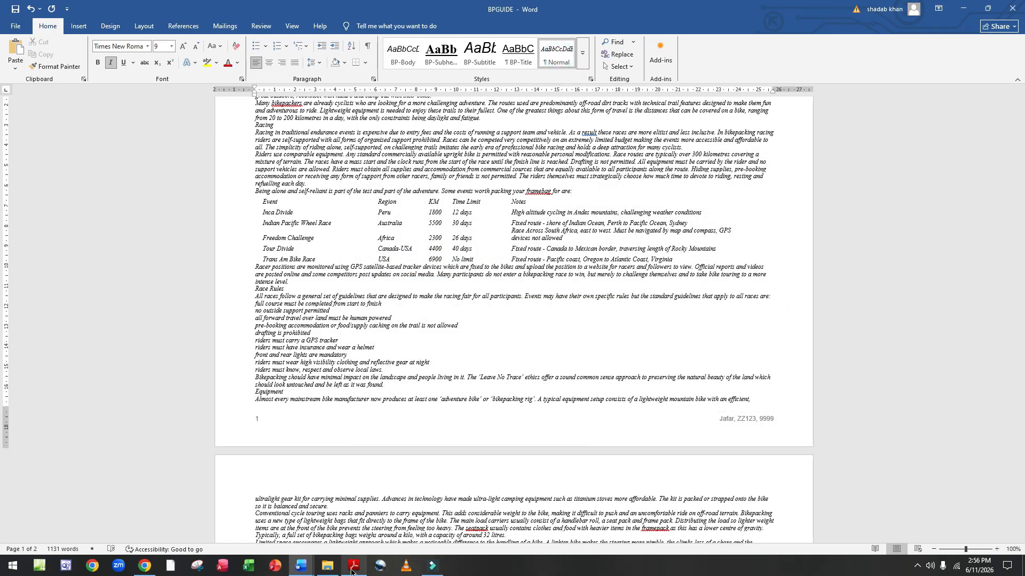
right_click(408, 58)
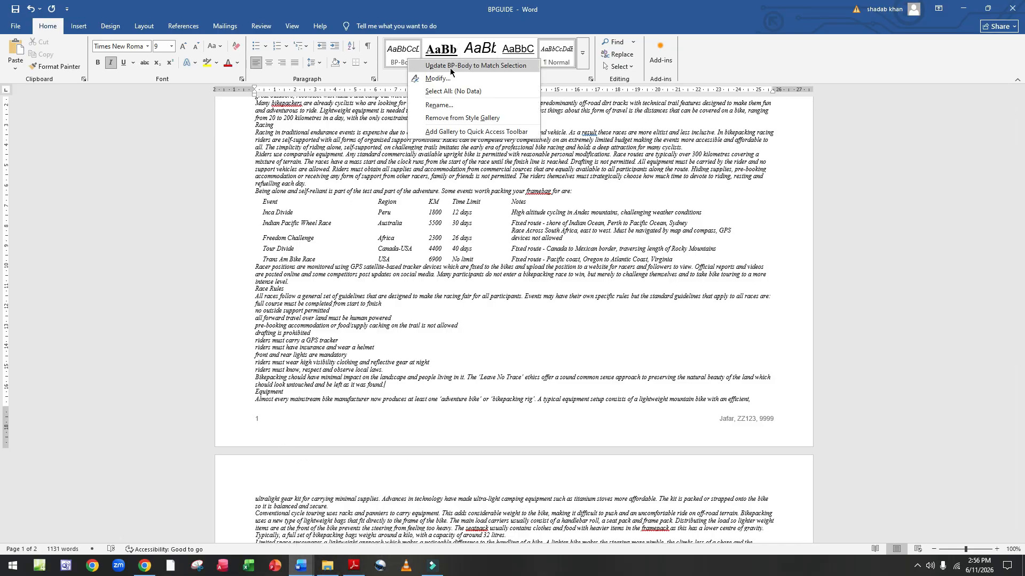
left_click(437, 78)
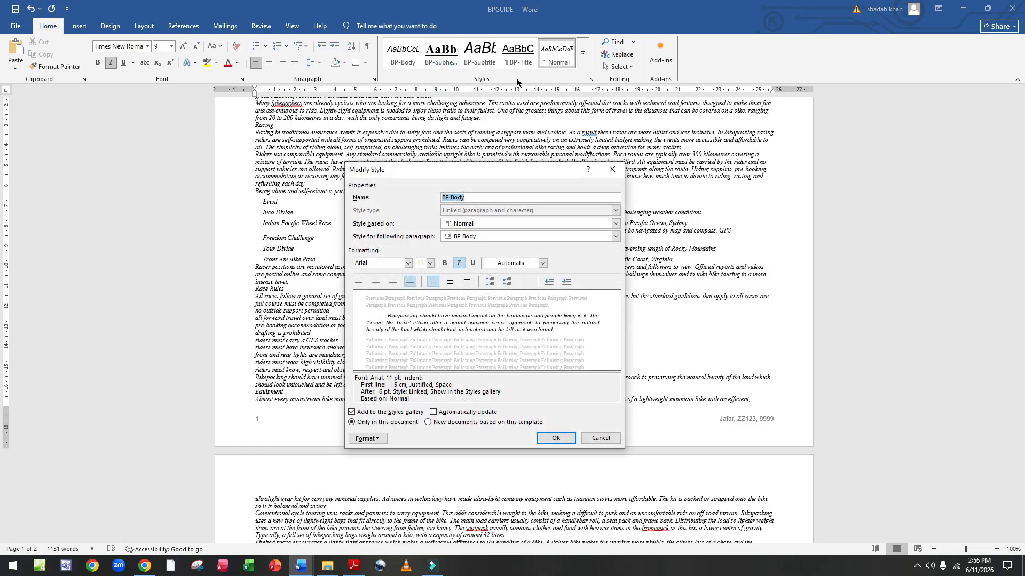
left_click(458, 264)
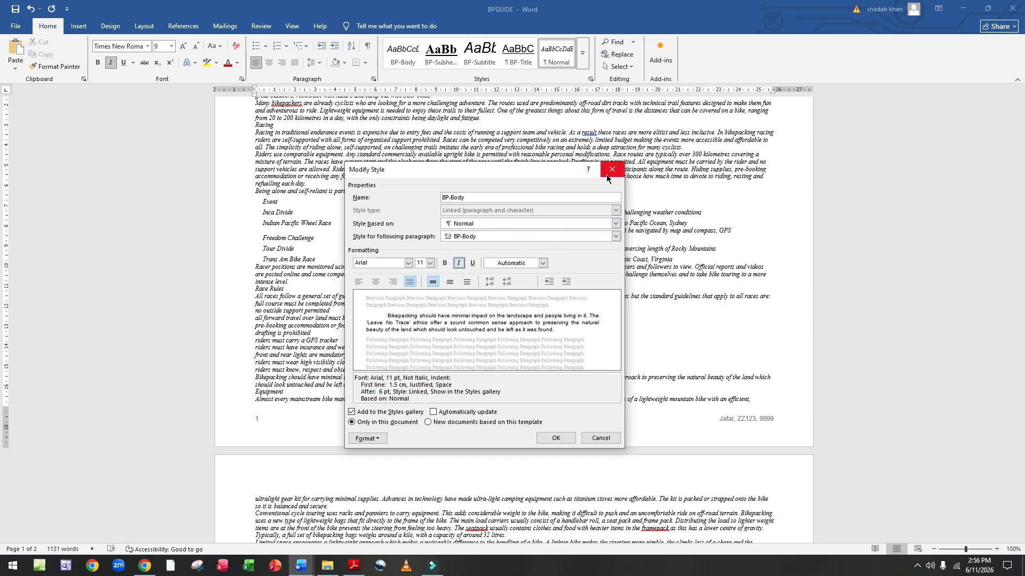
left_click(557, 438)
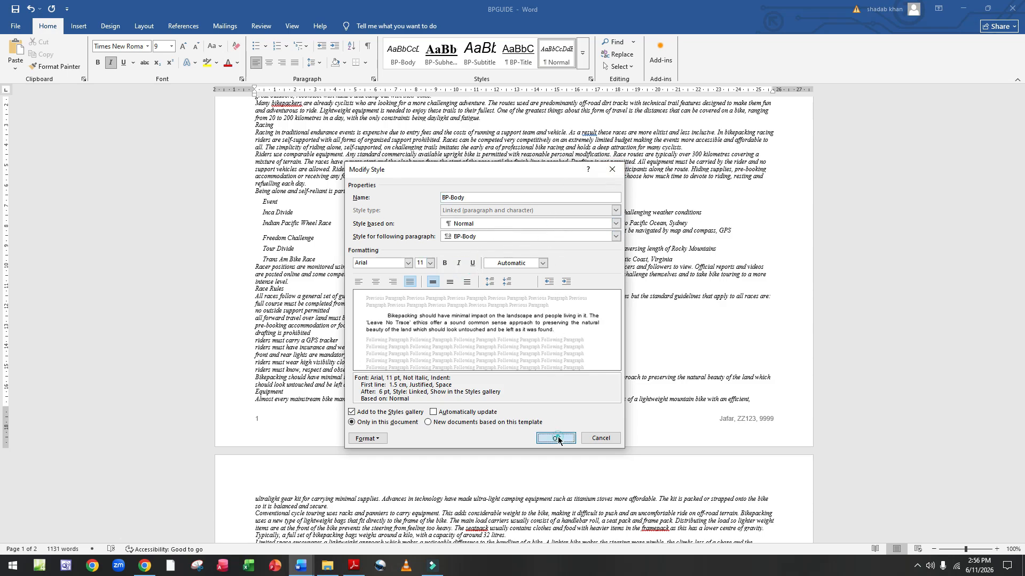
Step: Look up the next style name in the exam paper and start a new style named BP-Table, opening its full formatting settings
left_click(355, 567)
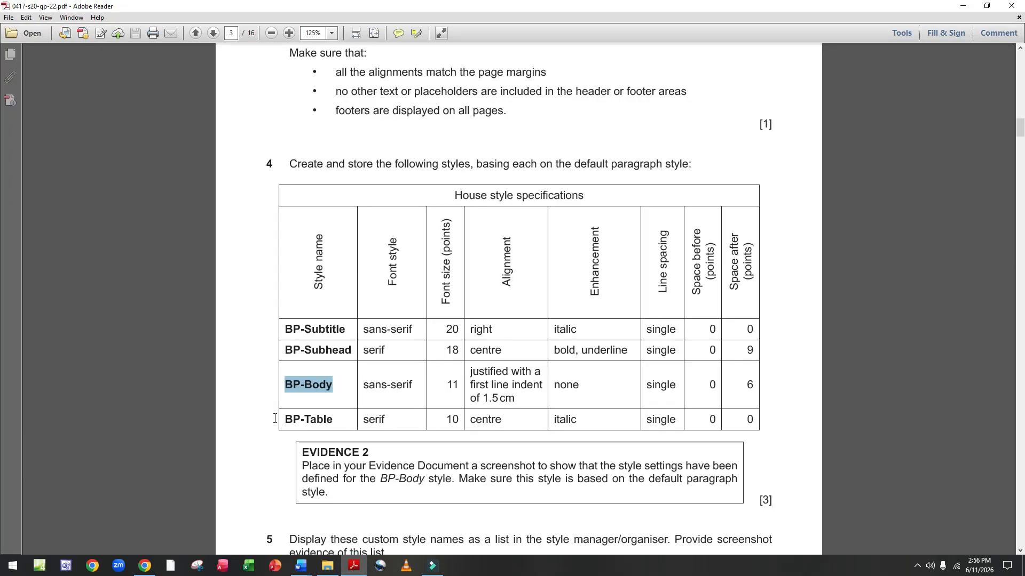
left_click_drag(284, 419, 339, 422)
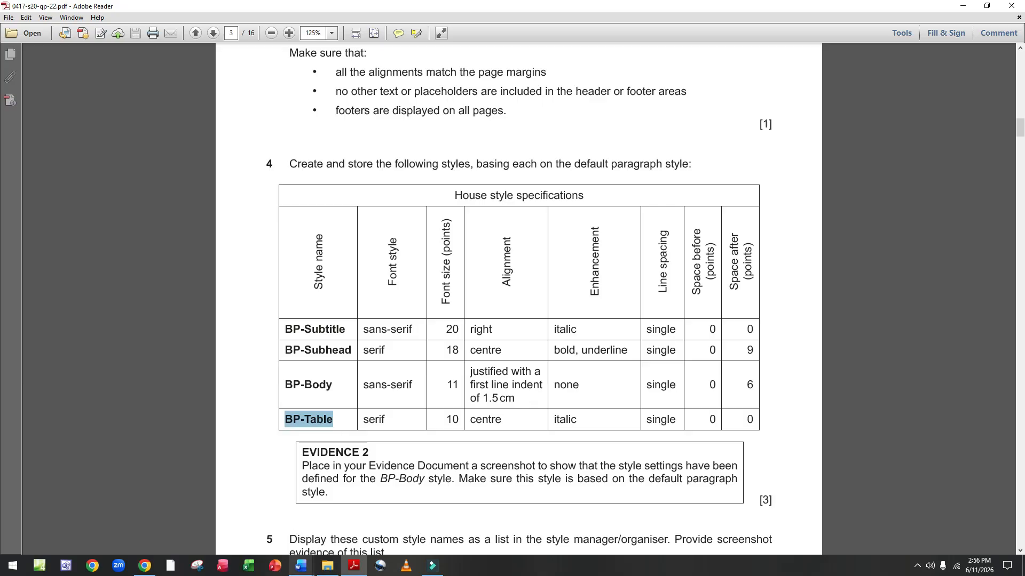
mouse_move(301, 566)
left_click(361, 516)
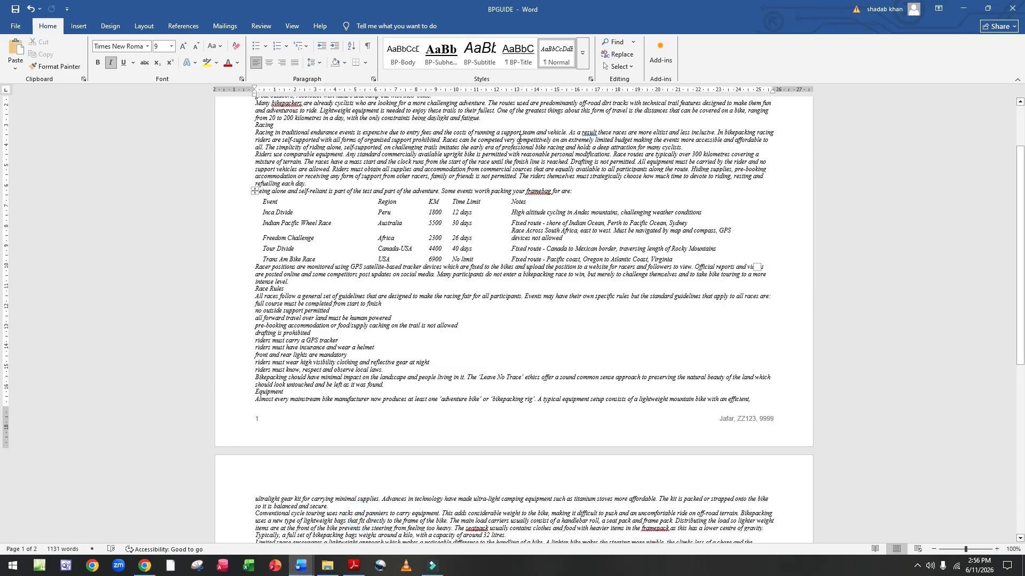
left_click(583, 53)
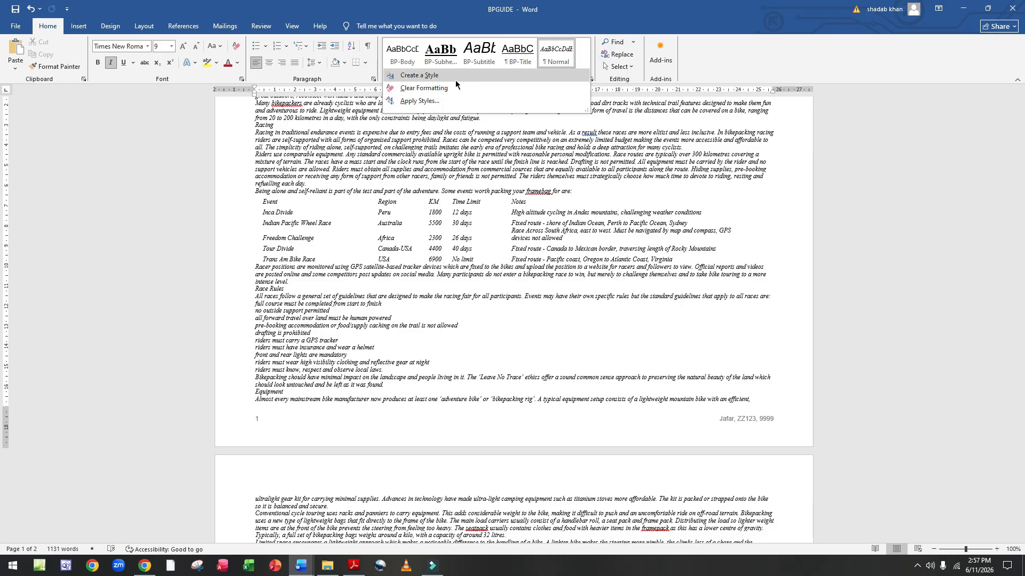
left_click(435, 75)
key("BackSpace")
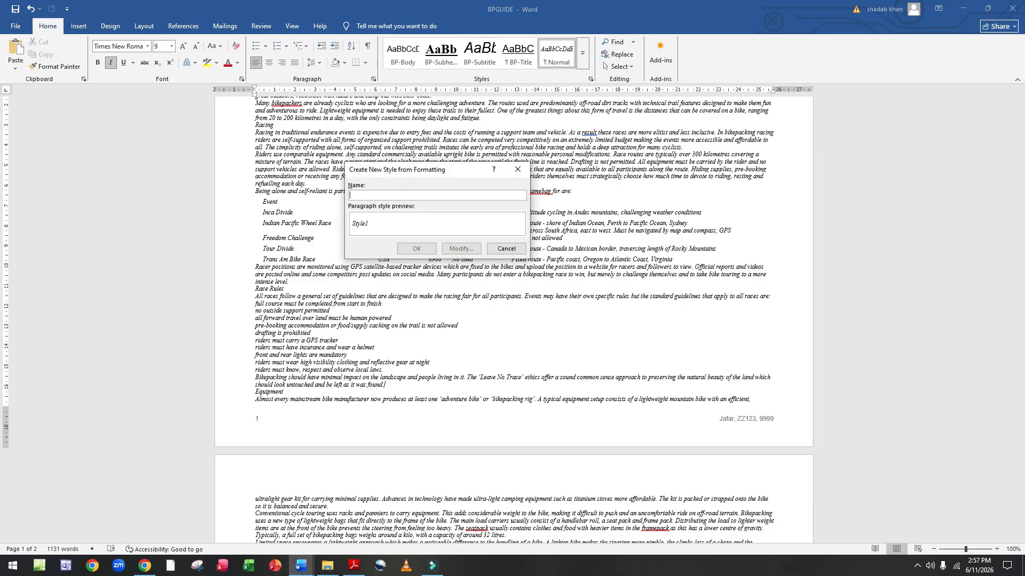
type("BP-Table")
left_click(462, 250)
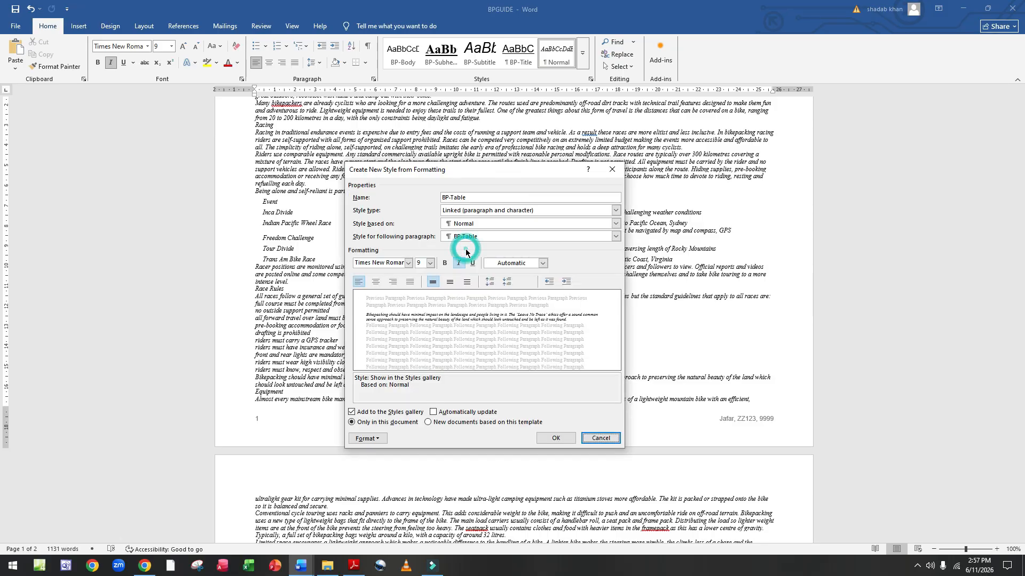
Step: Check the BP-Table row in the exam paper and set the style's font size to 10 pt
left_click(350, 570)
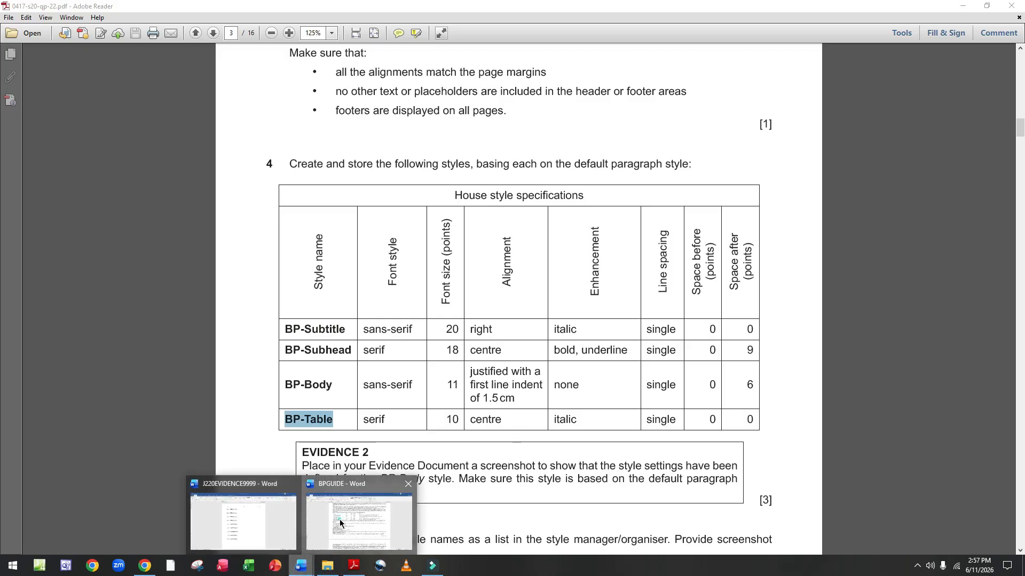
left_click(346, 517)
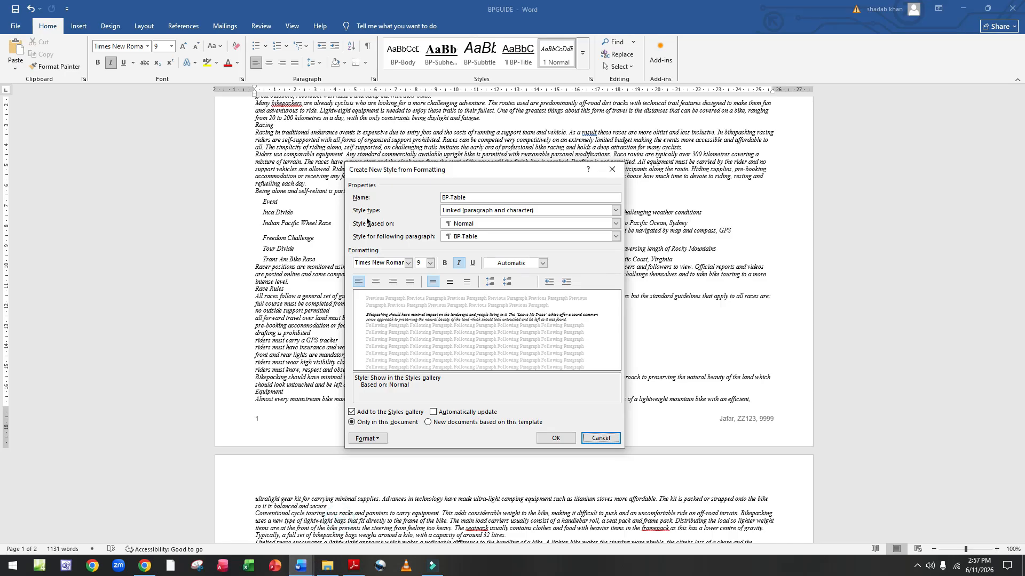
left_click(430, 263)
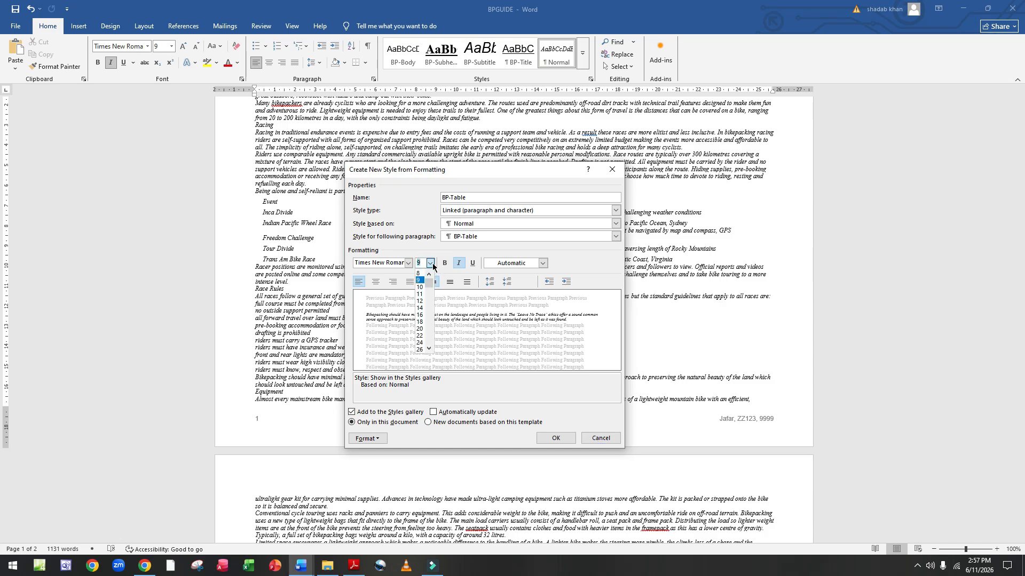
left_click(420, 289)
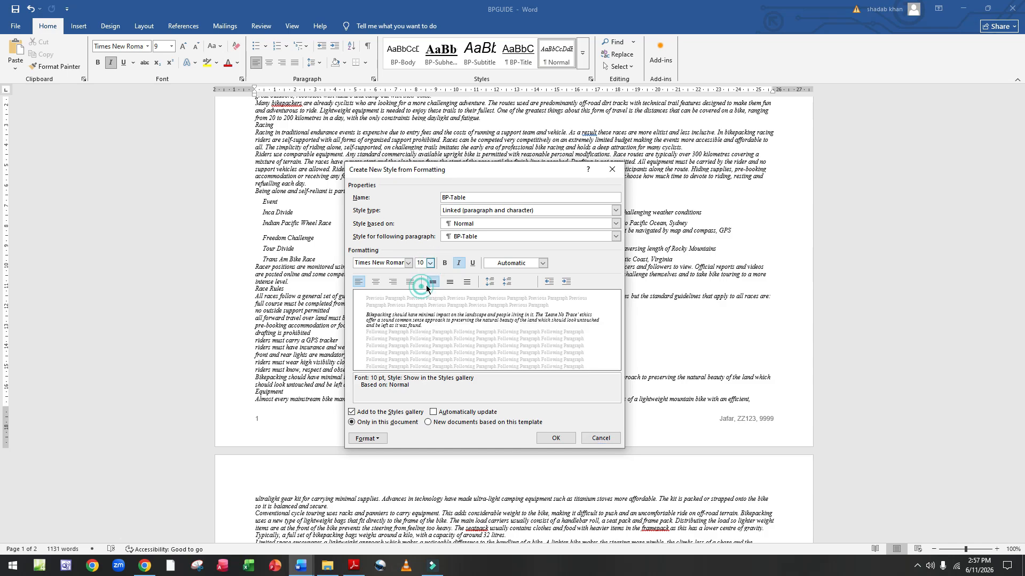
Step: Check the BP-Table alignment and enhancement in the exam paper's house style table
left_click(353, 565)
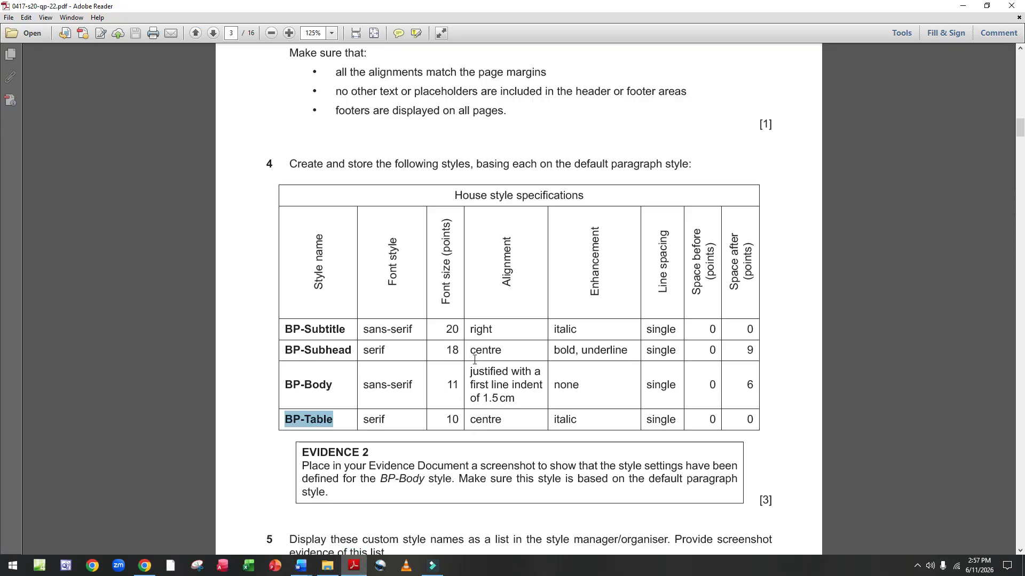